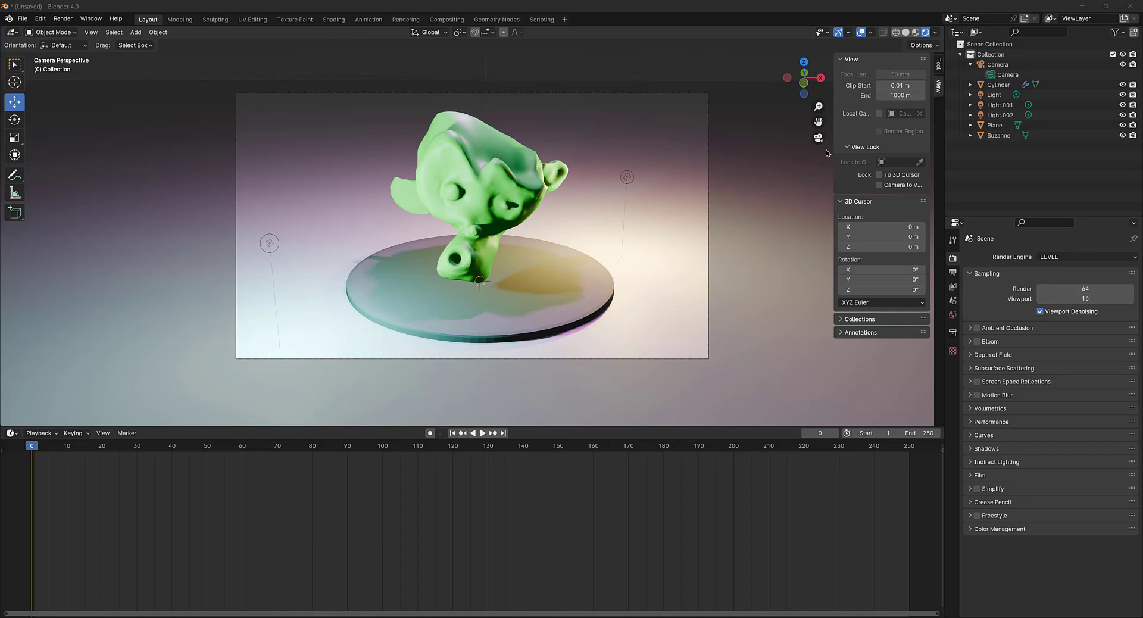
Switch the Camera to View lock on and off again, and leave the camera view
click(880, 185)
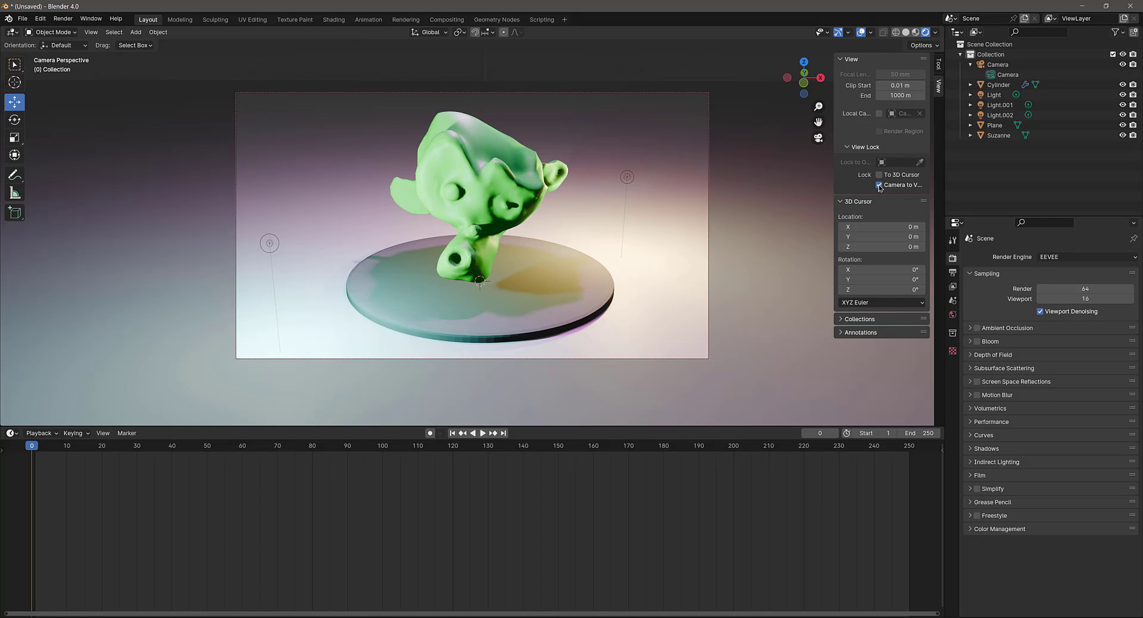
click(880, 186)
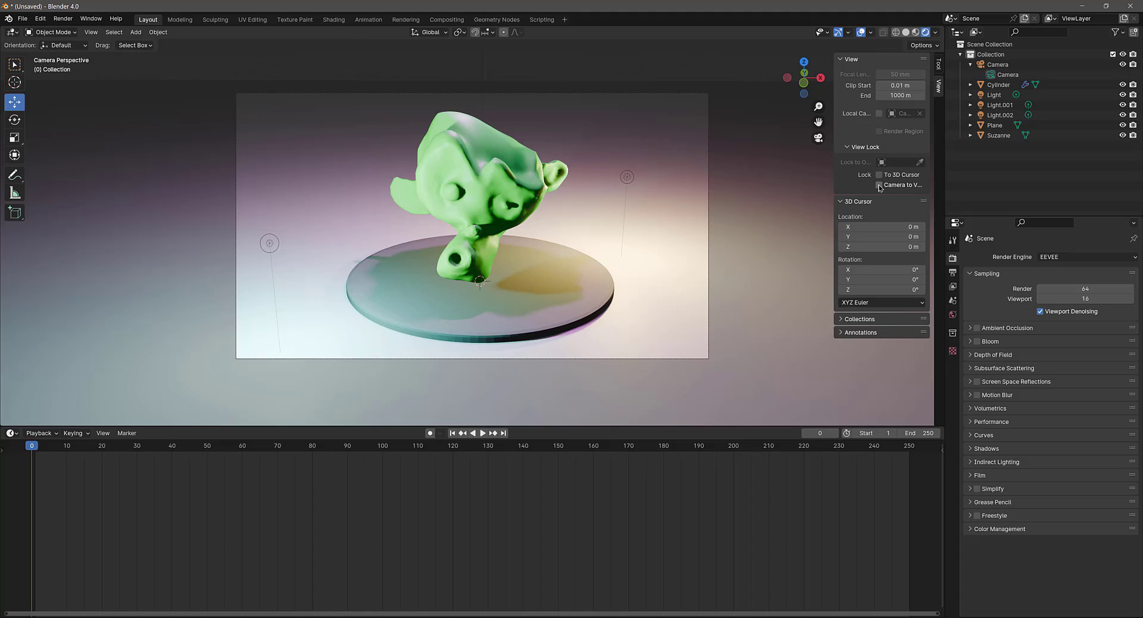
click(818, 139)
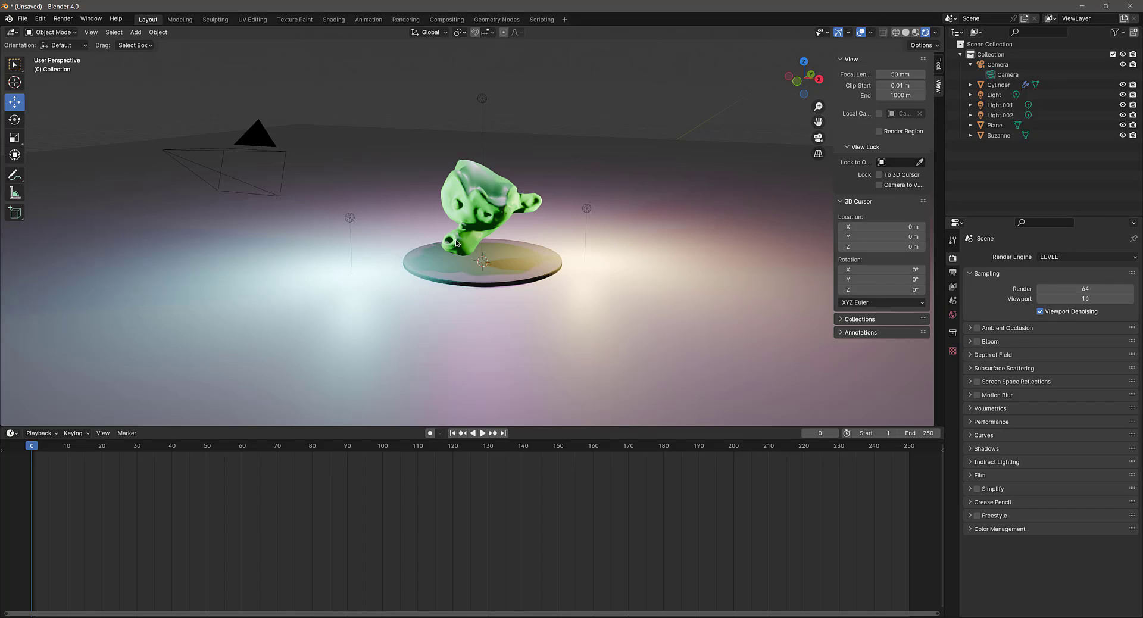
Add a cube empty at the world origin and raise it about 1.26 m along Z so it surrounds the monkey head
click(135, 32)
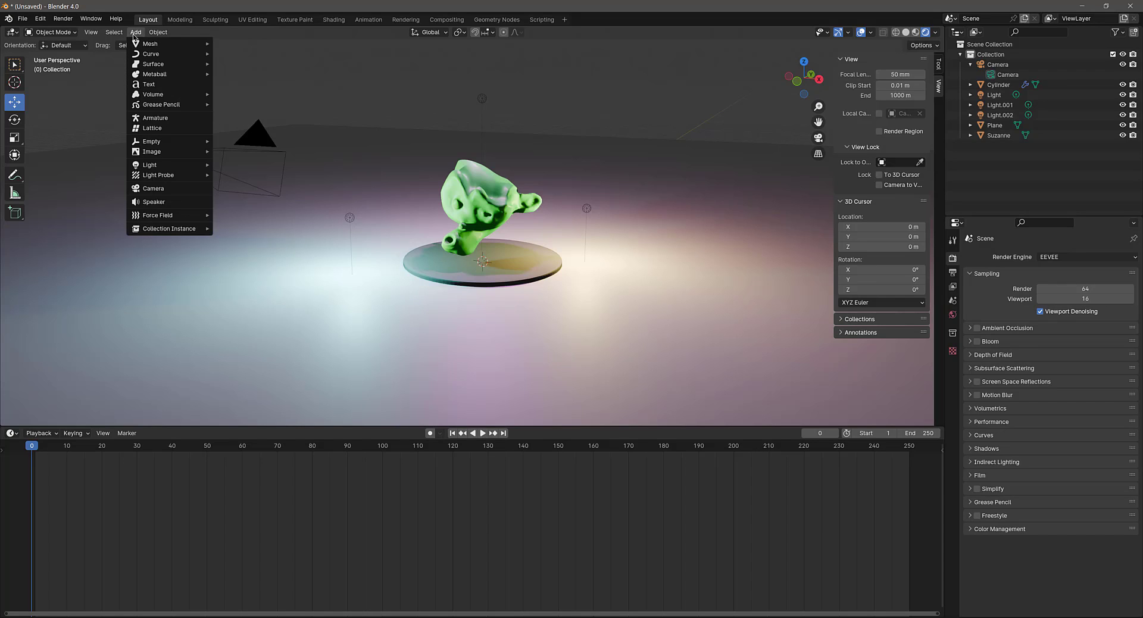
mouse_move(179, 141)
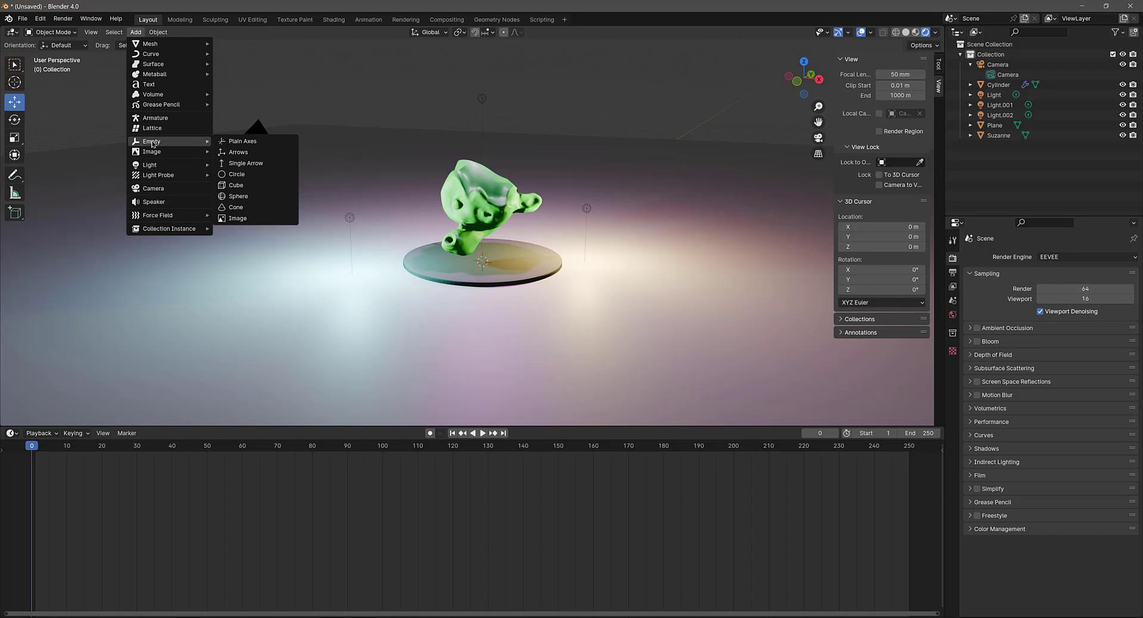
click(236, 186)
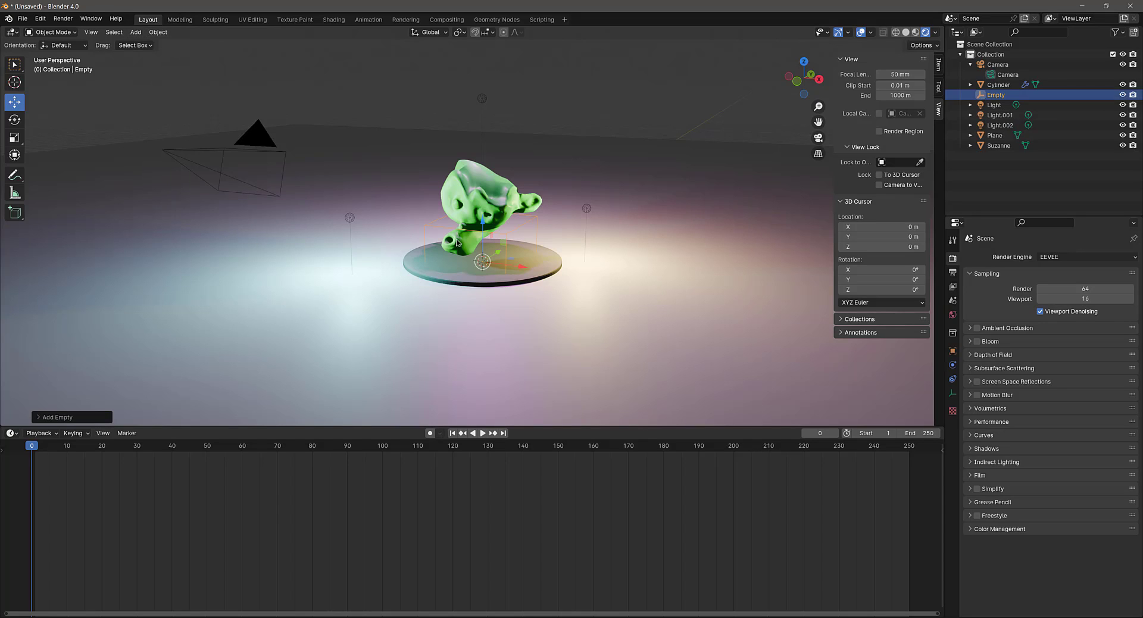
drag(483, 226, 496, 171)
Parent the camera to the cube empty using Object (Keep Transform), and clear the selection
click(213, 151)
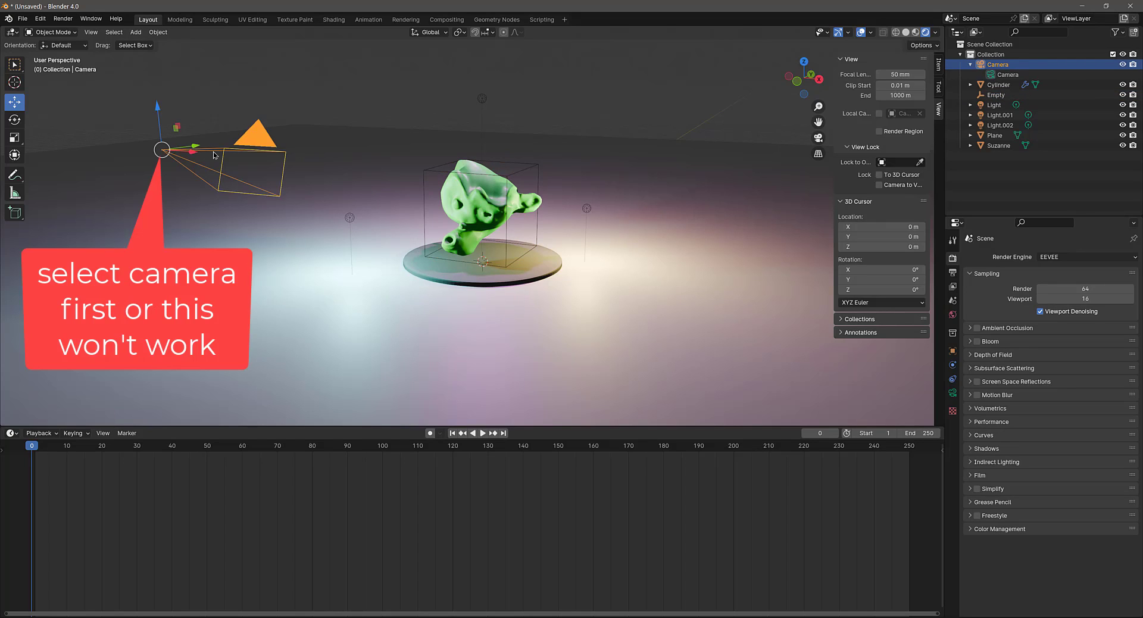
shift+click(508, 180)
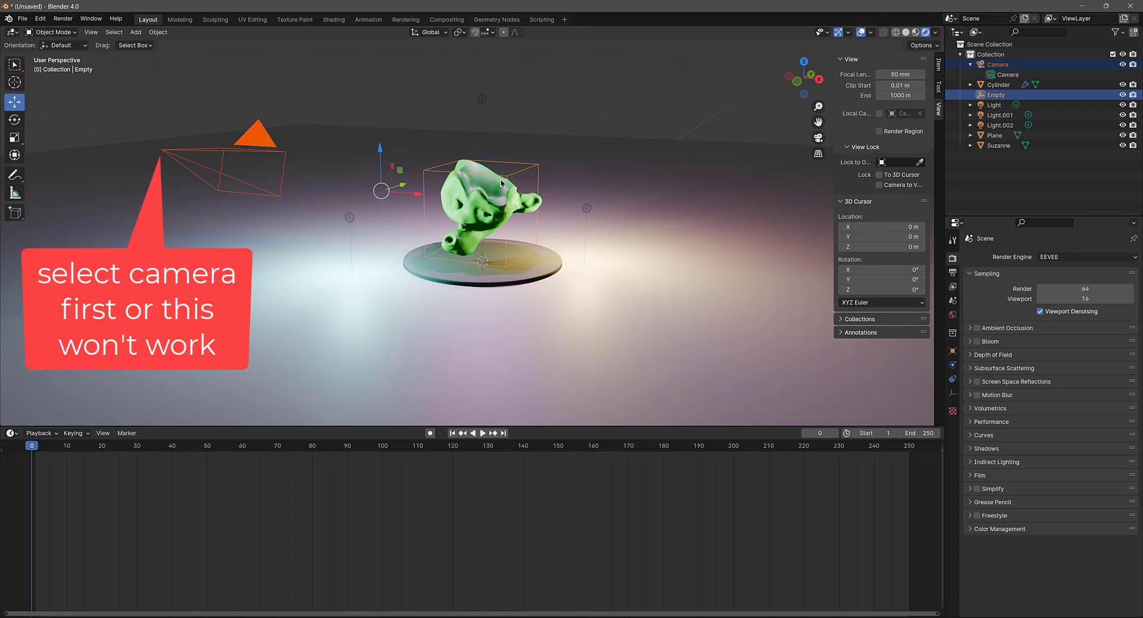
key(ctrl+p)
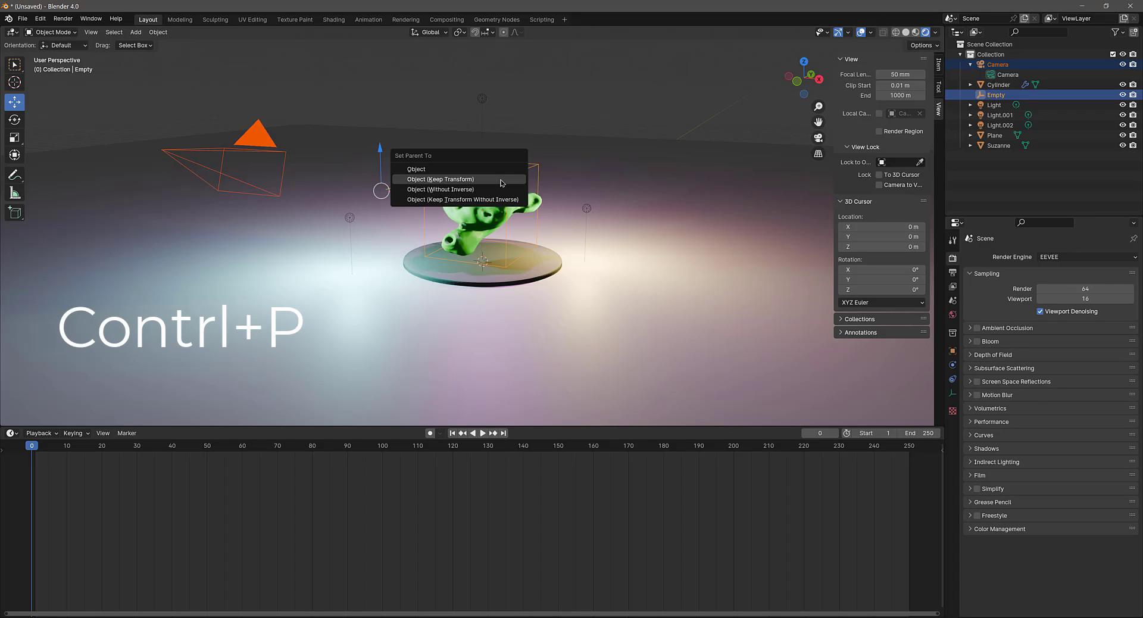
click(500, 179)
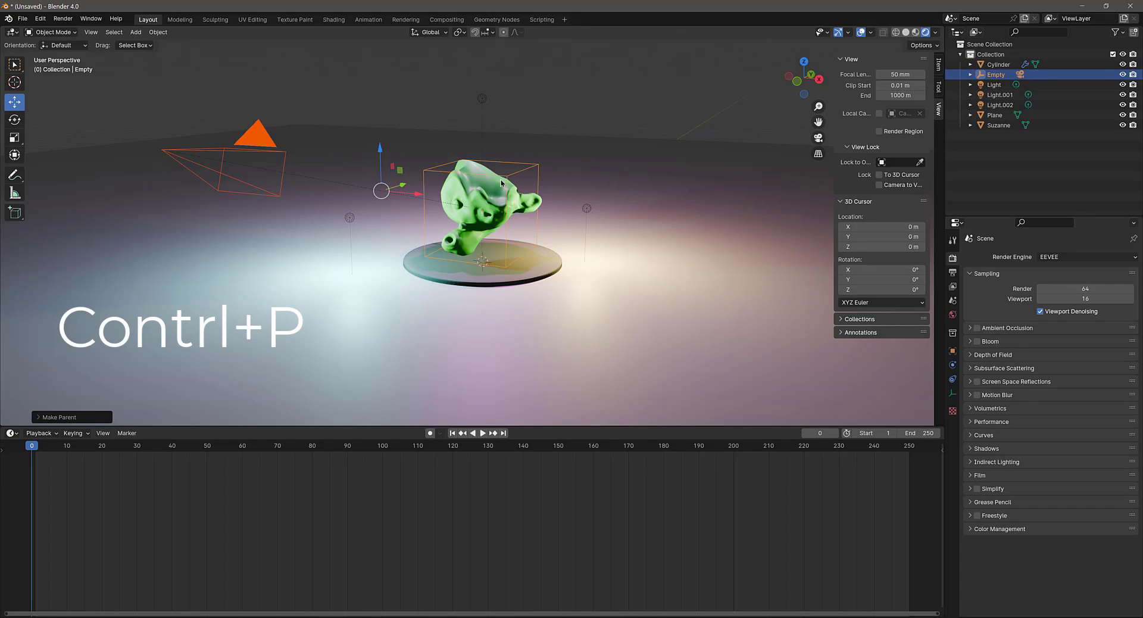
click(554, 126)
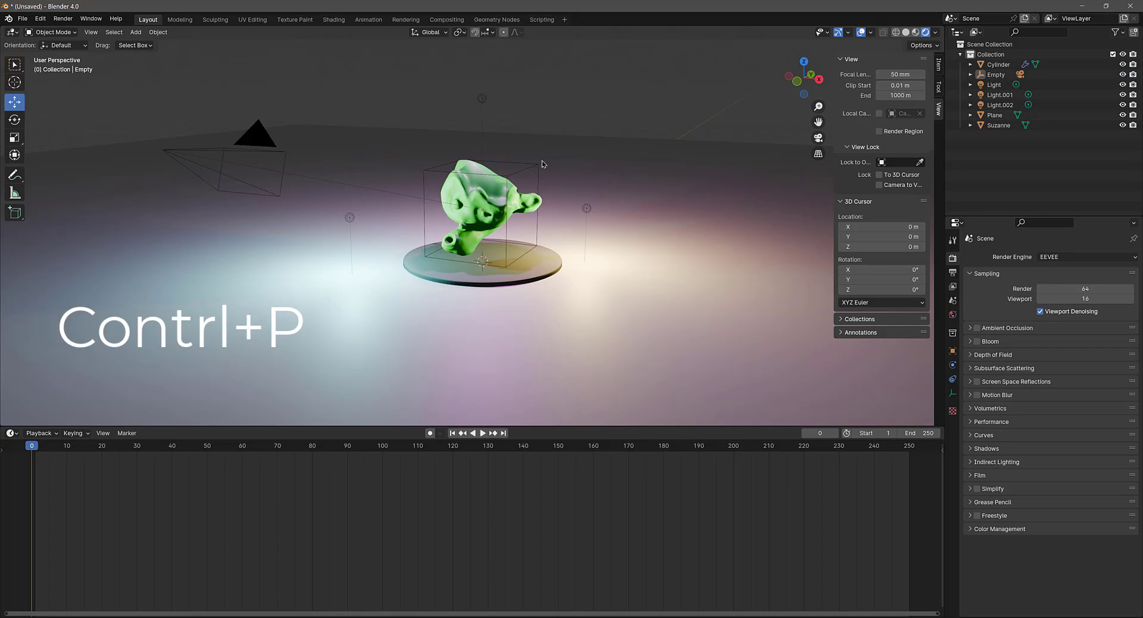
Rotate the cube empty slightly to test the camera parenting, and undo the rotation
click(527, 173)
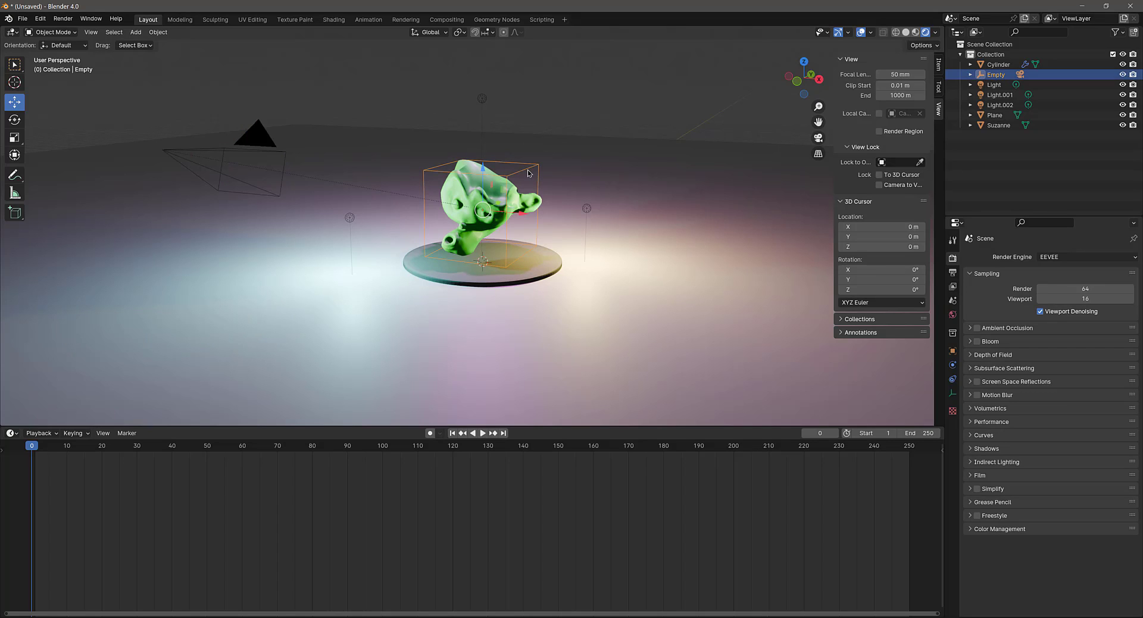
key(r)
click(518, 184)
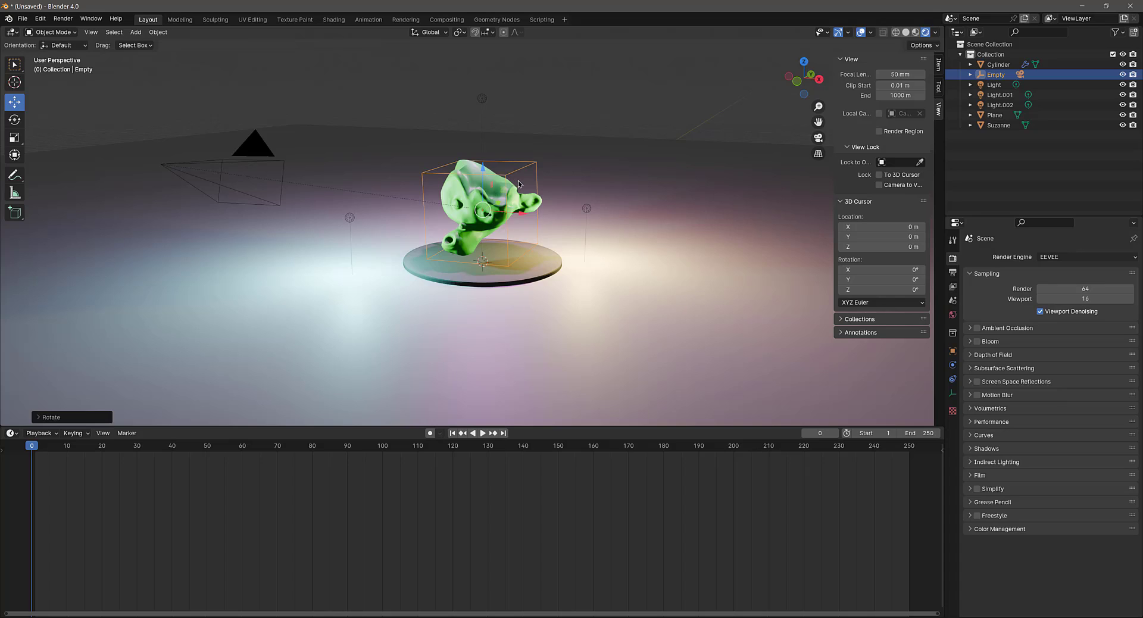
key(ctrl+z)
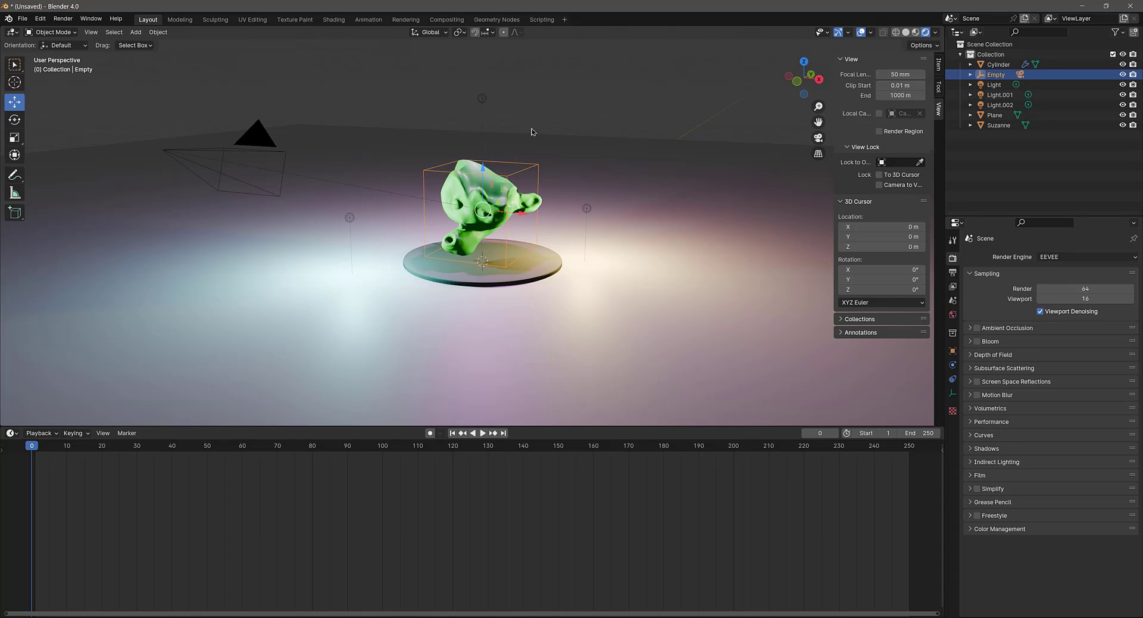
Insert a Location, Rotation & Scale keyframe for the cube empty at frame 1
click(543, 92)
click(522, 172)
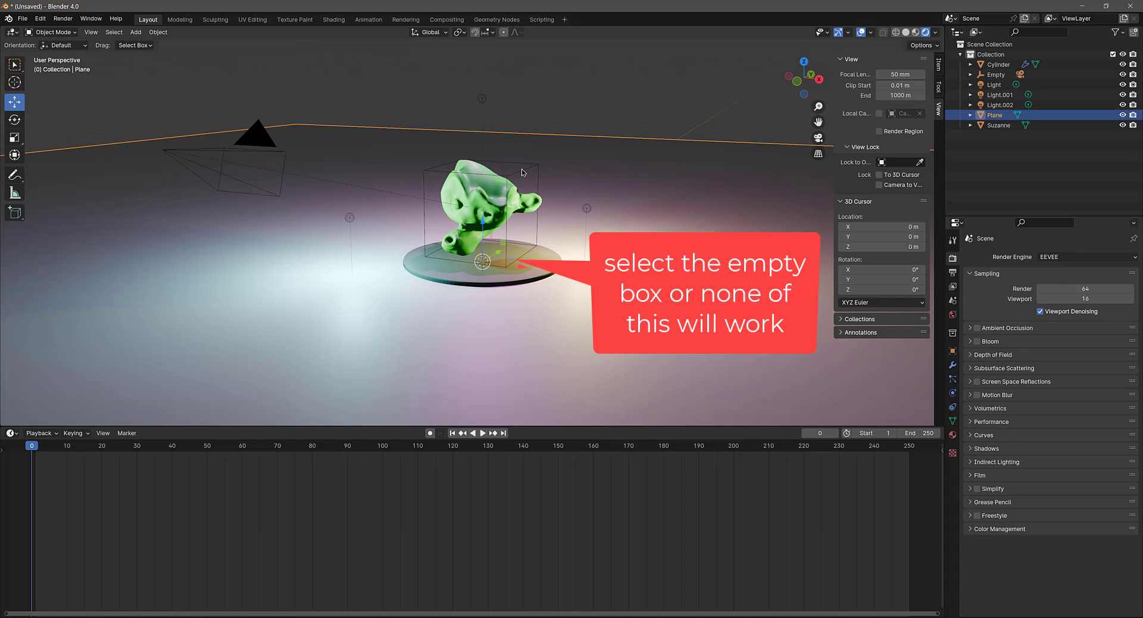
click(522, 173)
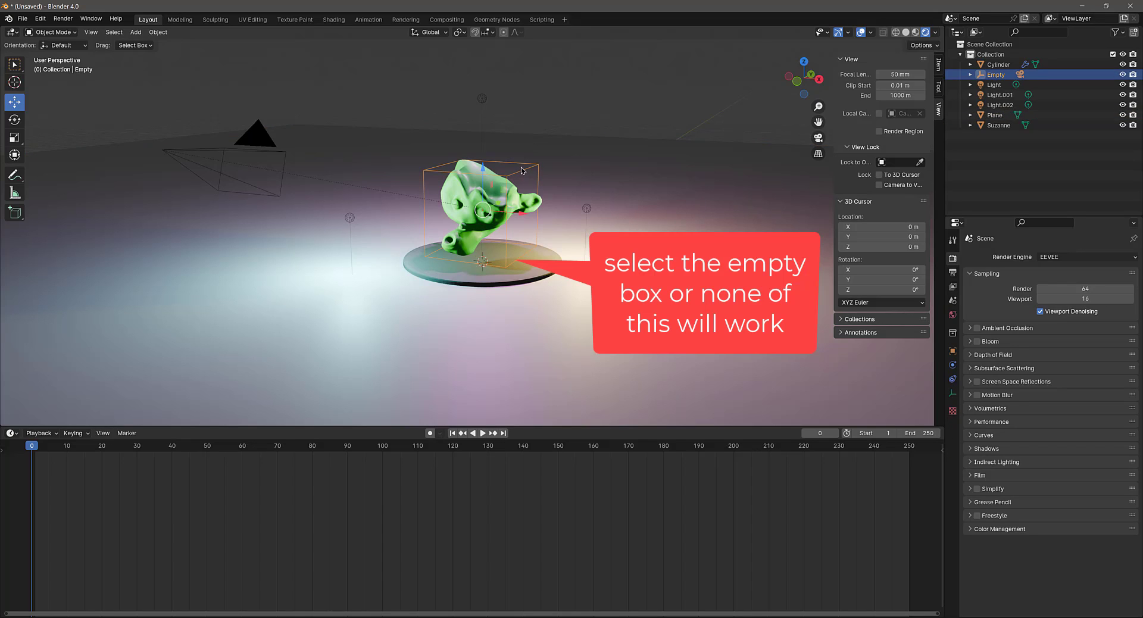
click(36, 450)
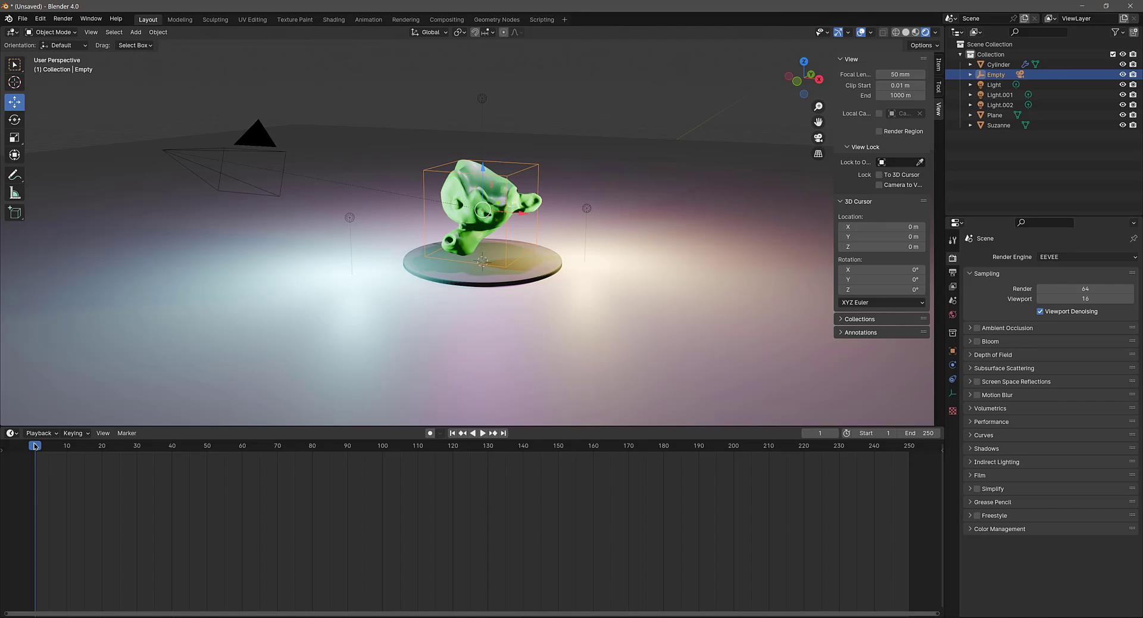
key(i)
key(ctrl+i)
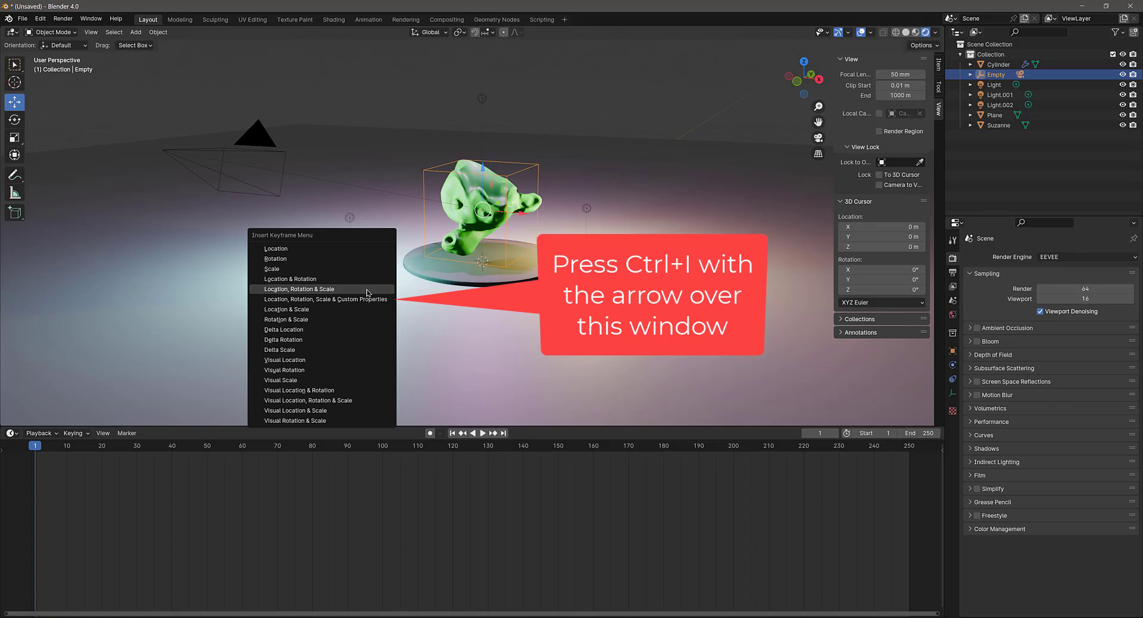
click(362, 321)
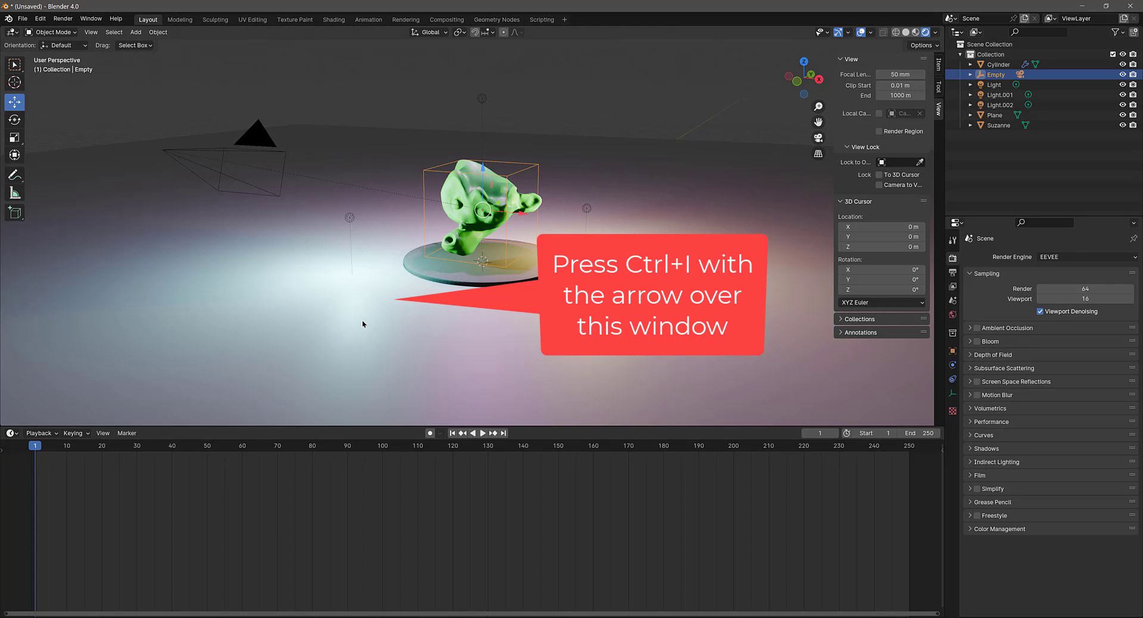
key(ctrl+i)
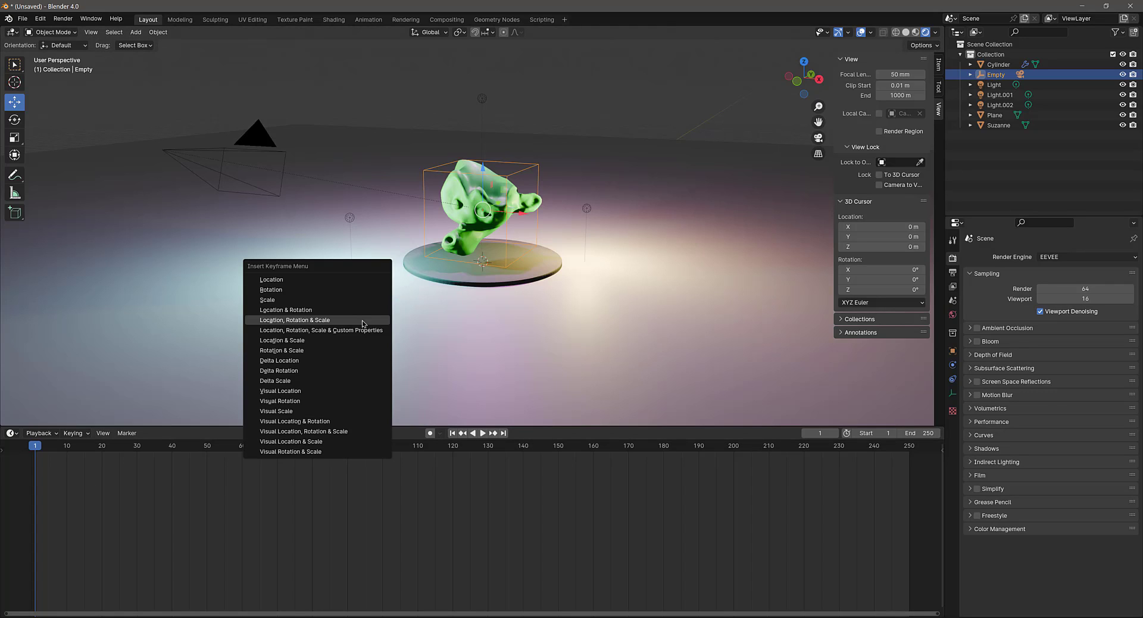
click(362, 322)
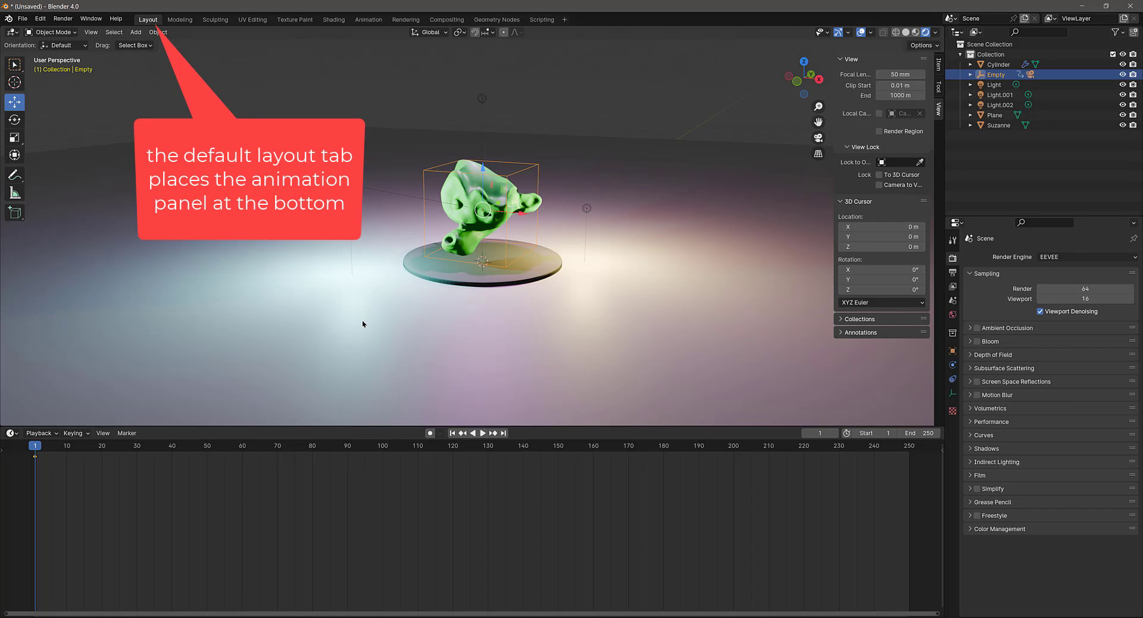
At frame 120, set the cube empty's Z rotation to 360° and insert a Location, Rotation & Scale keyframe
click(453, 452)
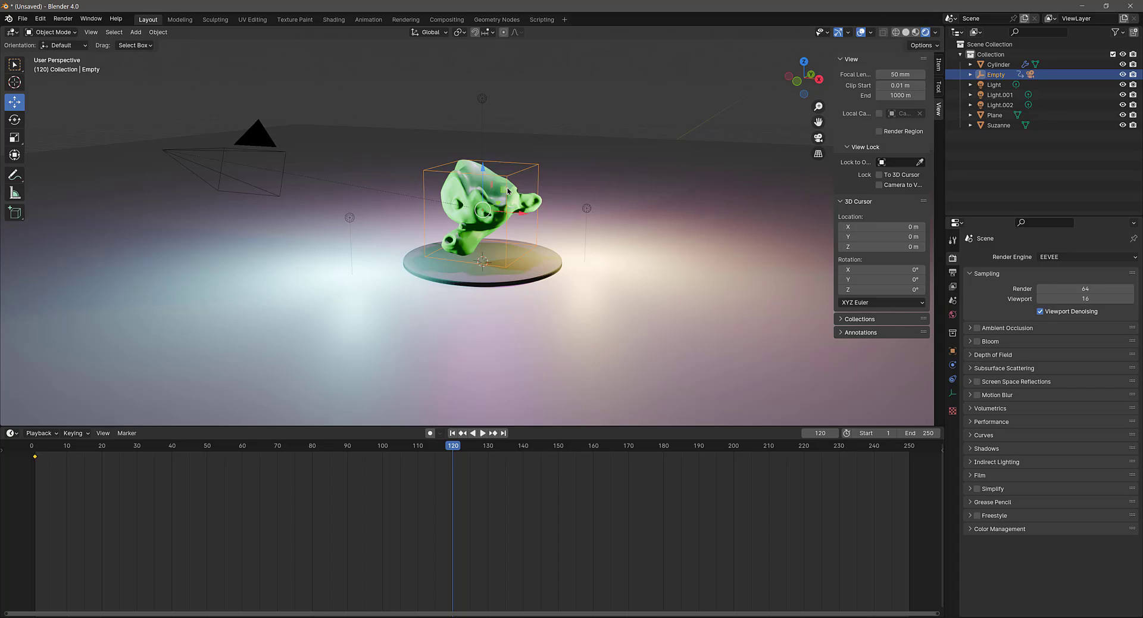
click(953, 240)
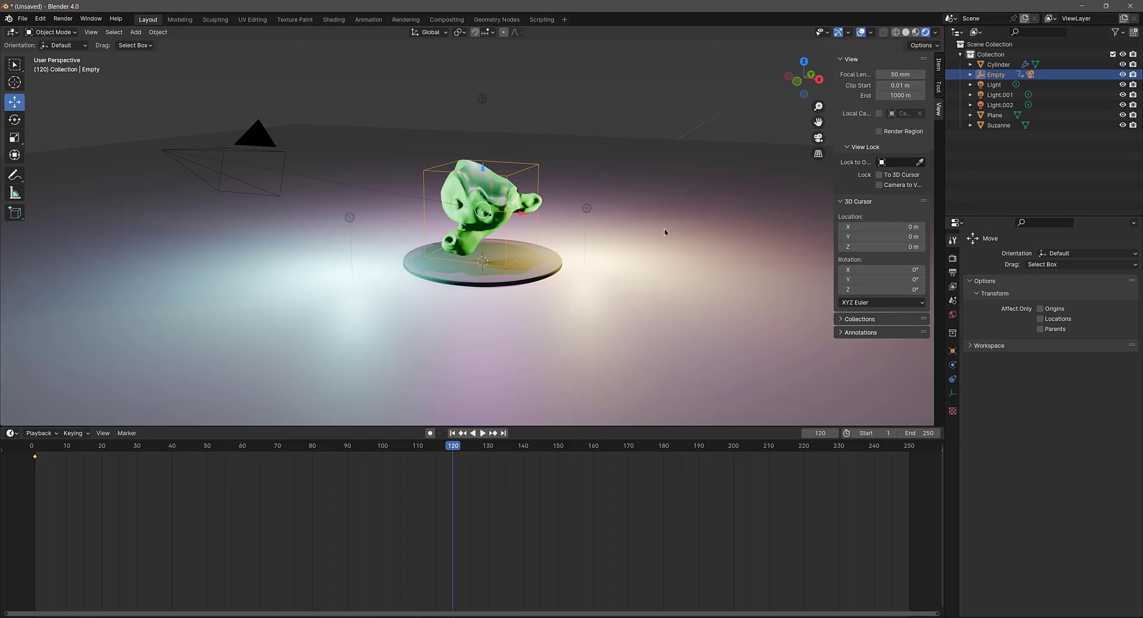
click(534, 166)
click(519, 177)
click(938, 69)
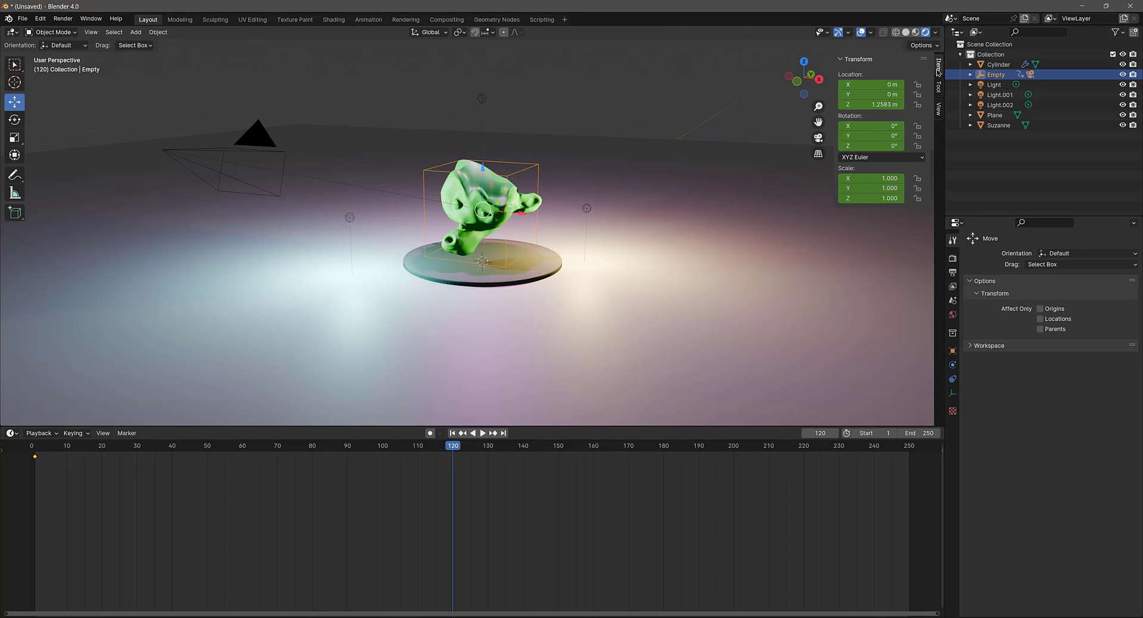
click(878, 144)
text(360)
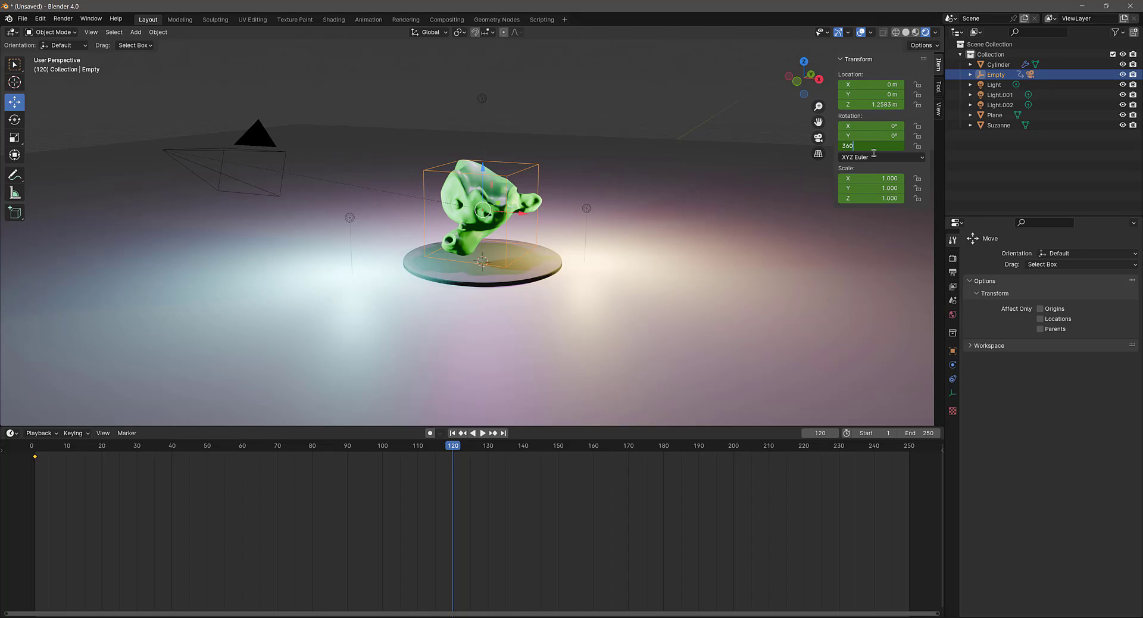
key(Return)
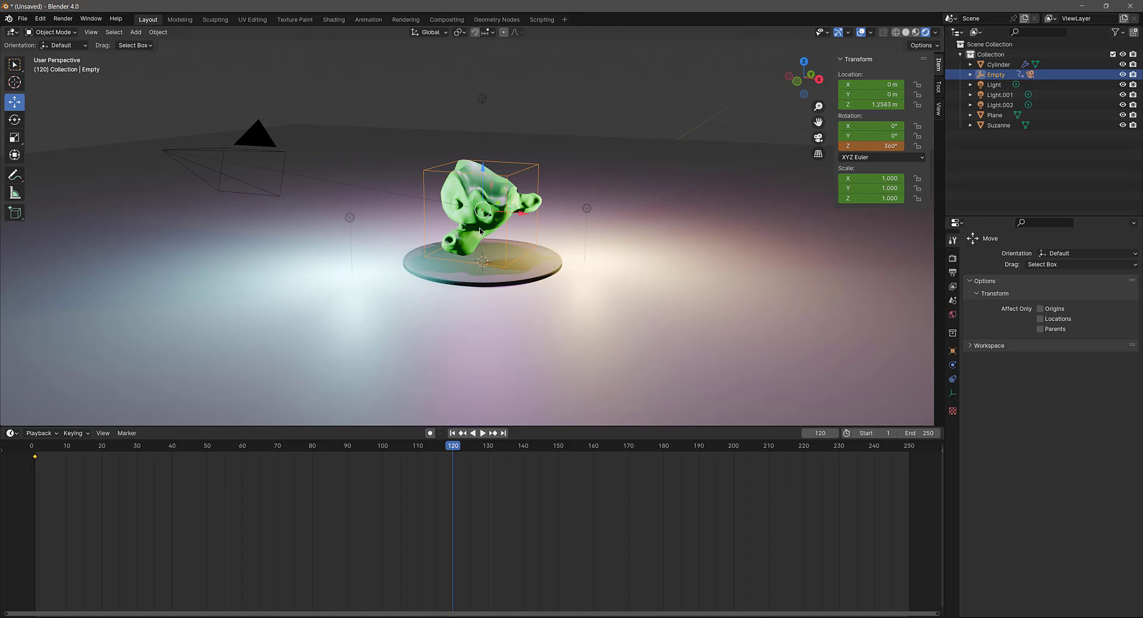
key(i)
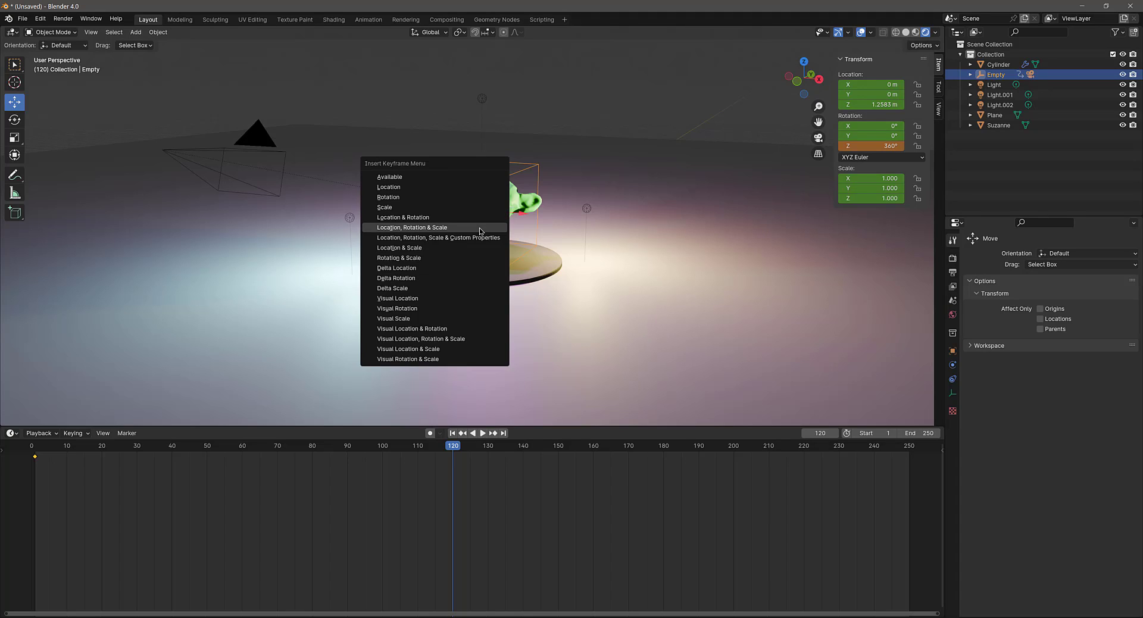
click(480, 231)
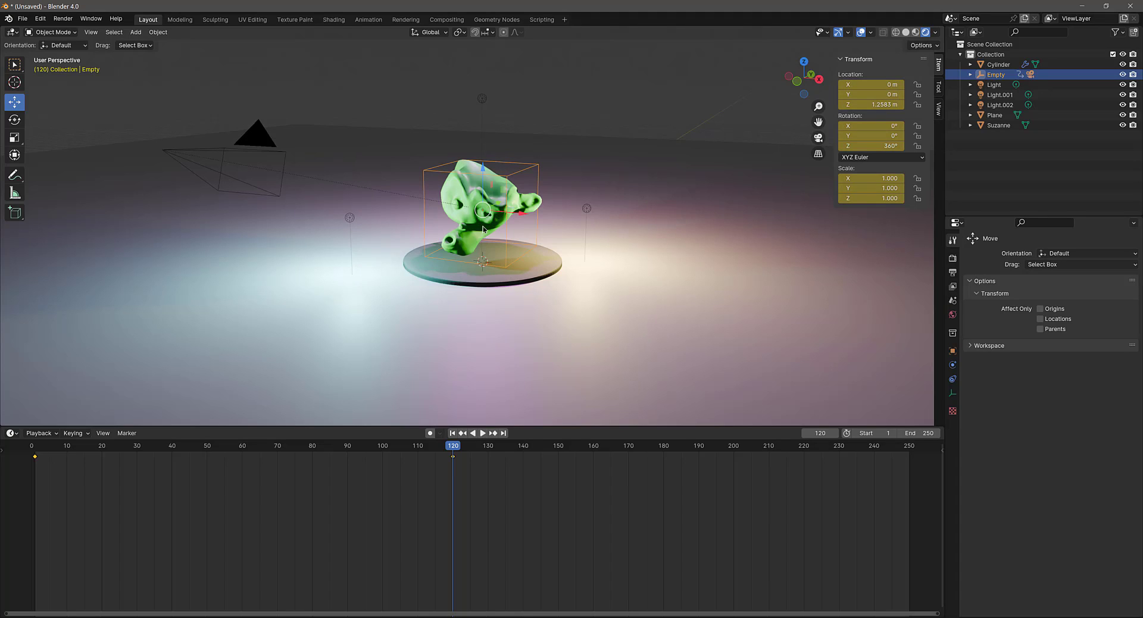
Scrub the timeline back to the start and play the animation to check the camera's orbit around the monkey head
mouse_move(452, 452)
mouse_down()
mouse_move(90, 451)
mouse_move(20, 464)
mouse_move(451, 455)
mouse_up()
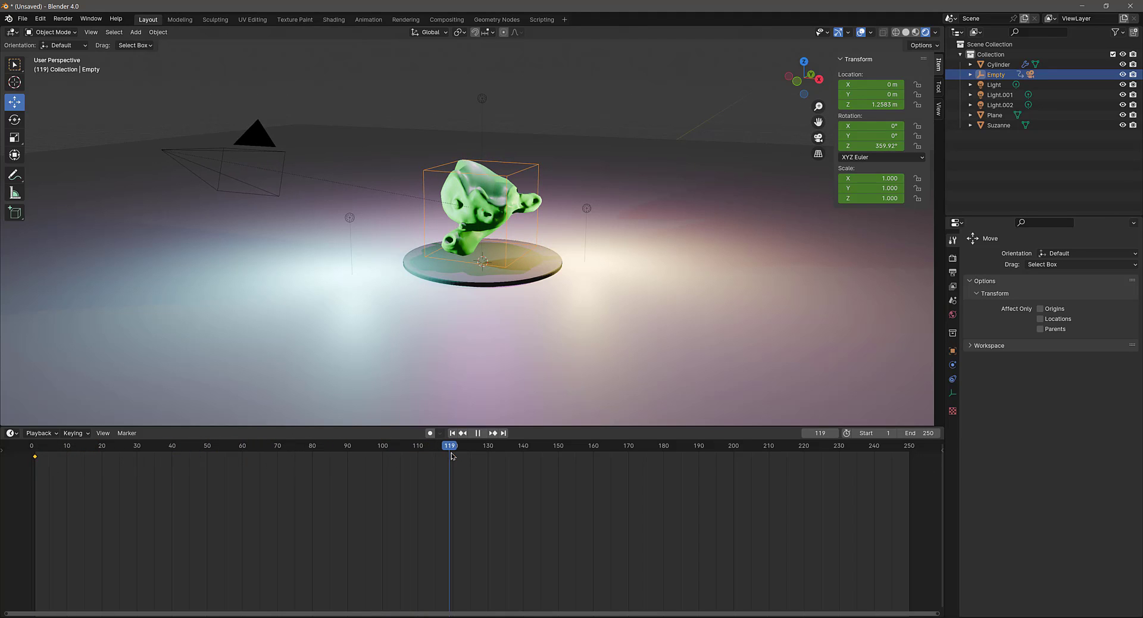
key(i)
click(478, 433)
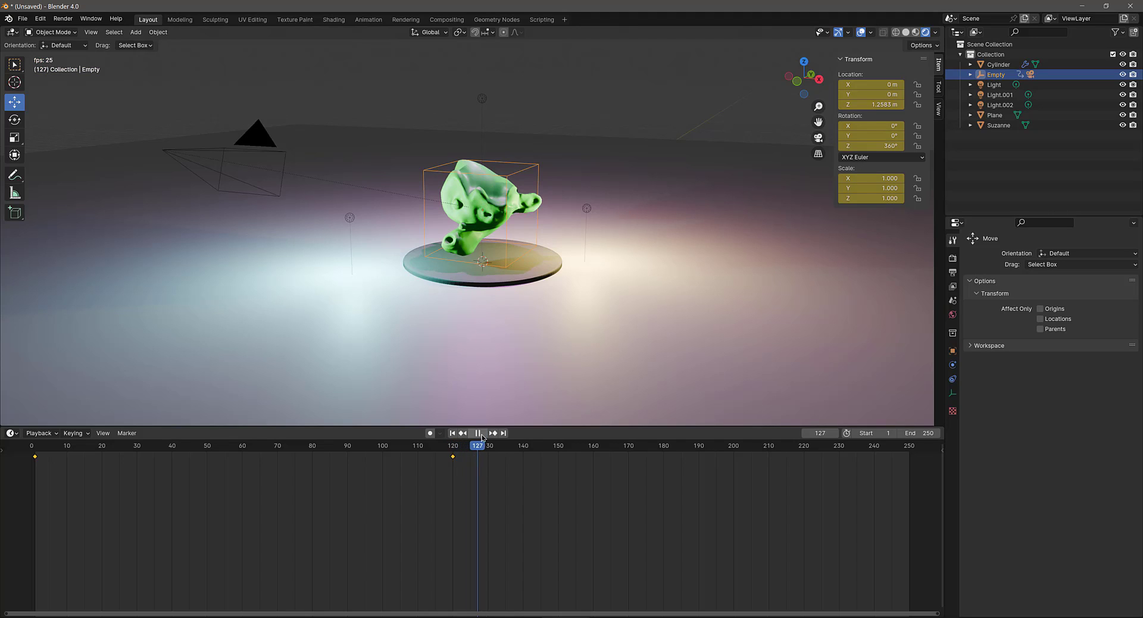
click(478, 433)
drag(506, 457, 26, 458)
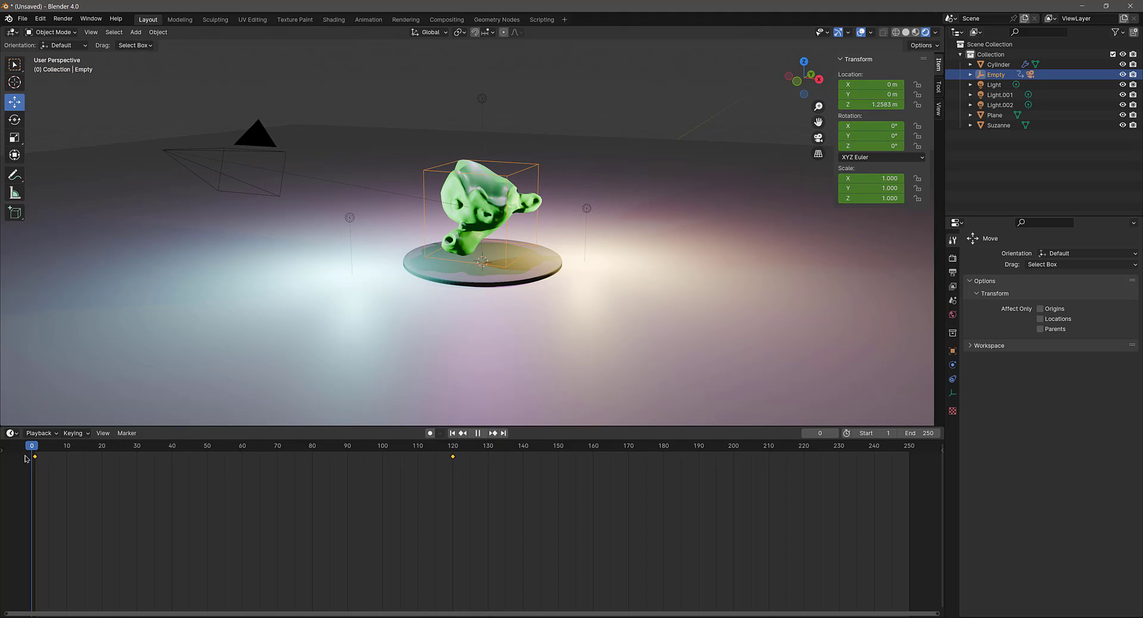
click(479, 434)
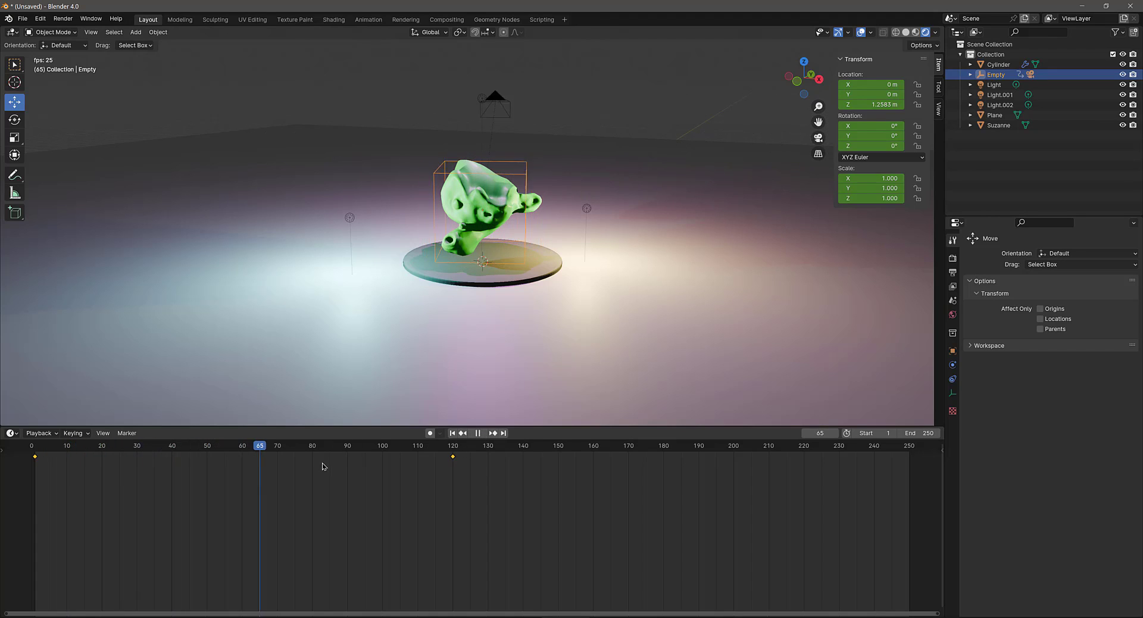
key(space)
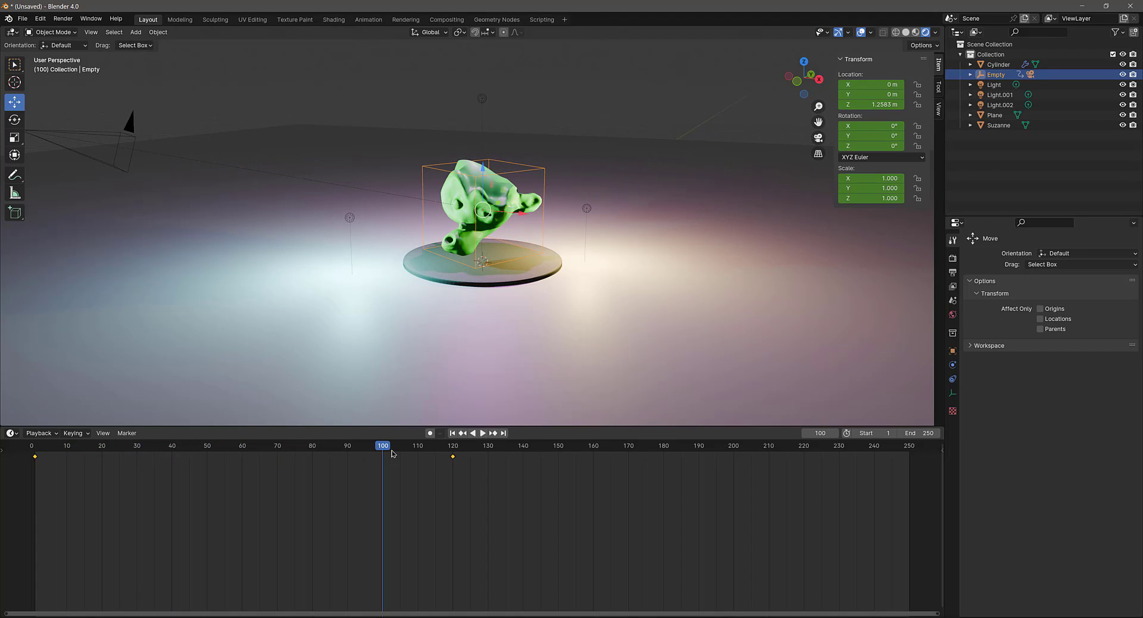
Move the playhead to frame 120 and set the animation's end frame to 140
drag(392, 453, 453, 455)
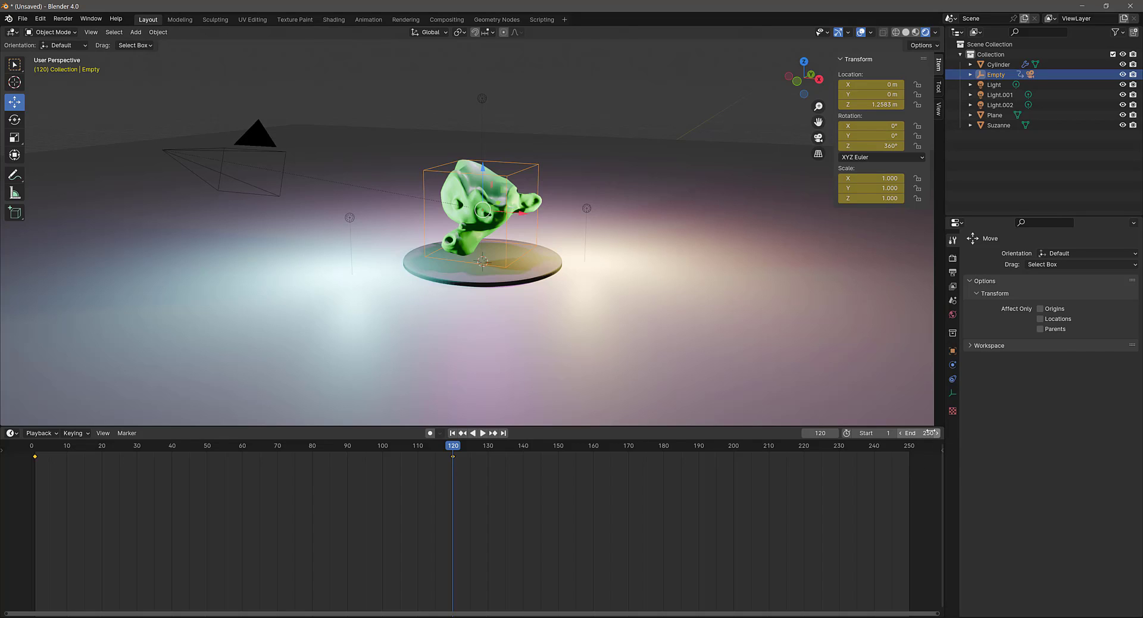
mouse_move(923, 433)
mouse_down()
mouse_move(862, 433)
mouse_move(883, 432)
mouse_up()
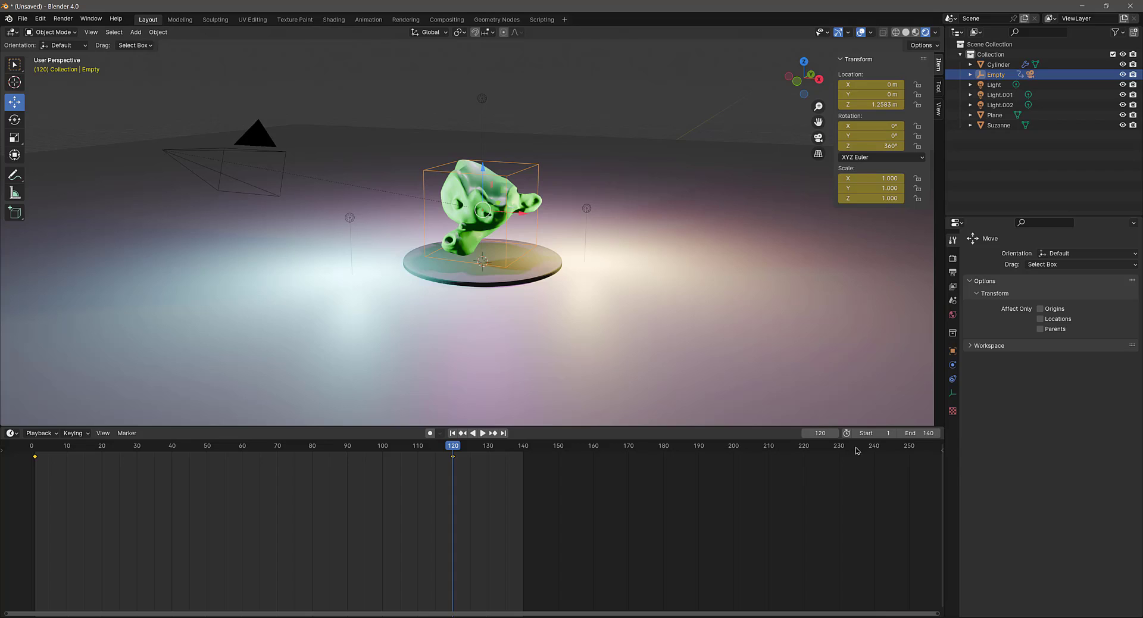
Set the animation's end frame to 121 and choose the Downloads folder as the render output location
drag(918, 433, 894, 433)
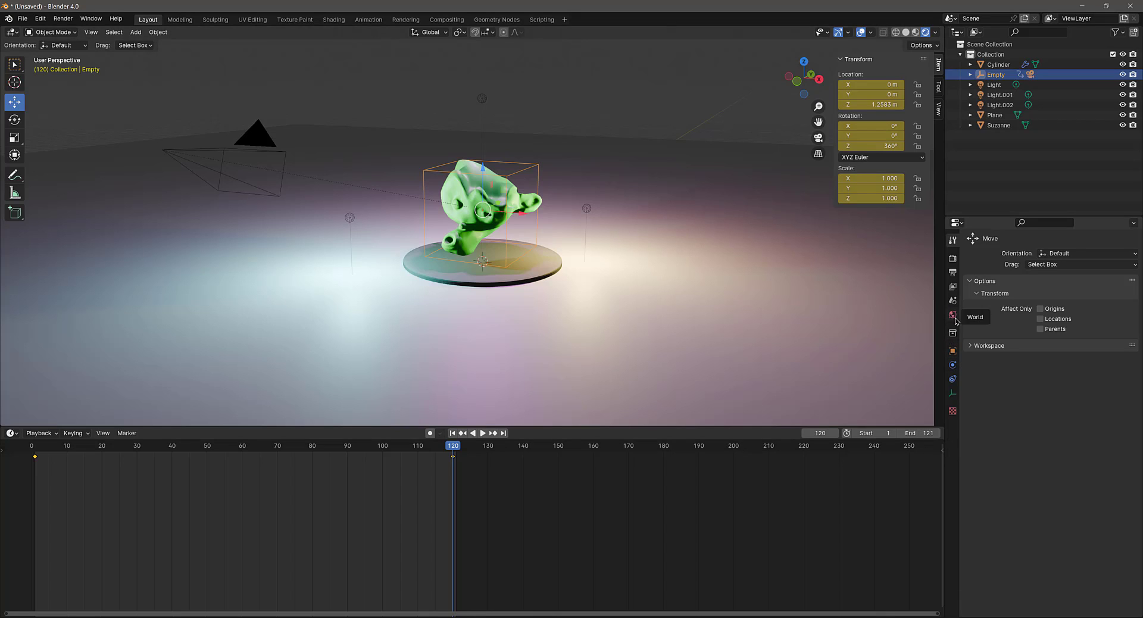
click(953, 272)
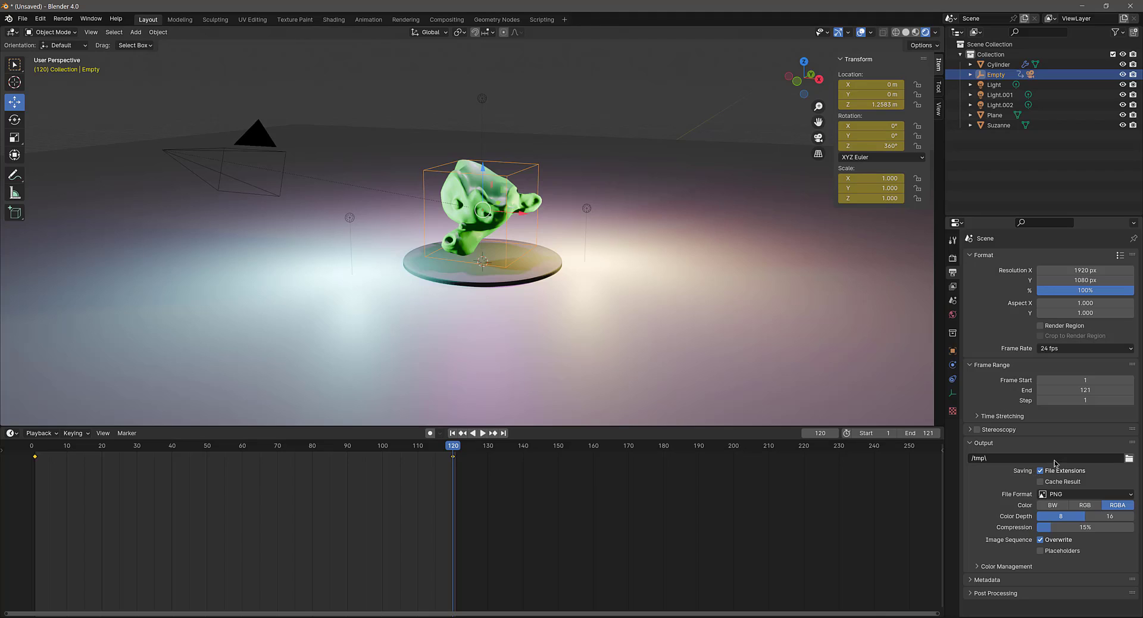
click(1129, 458)
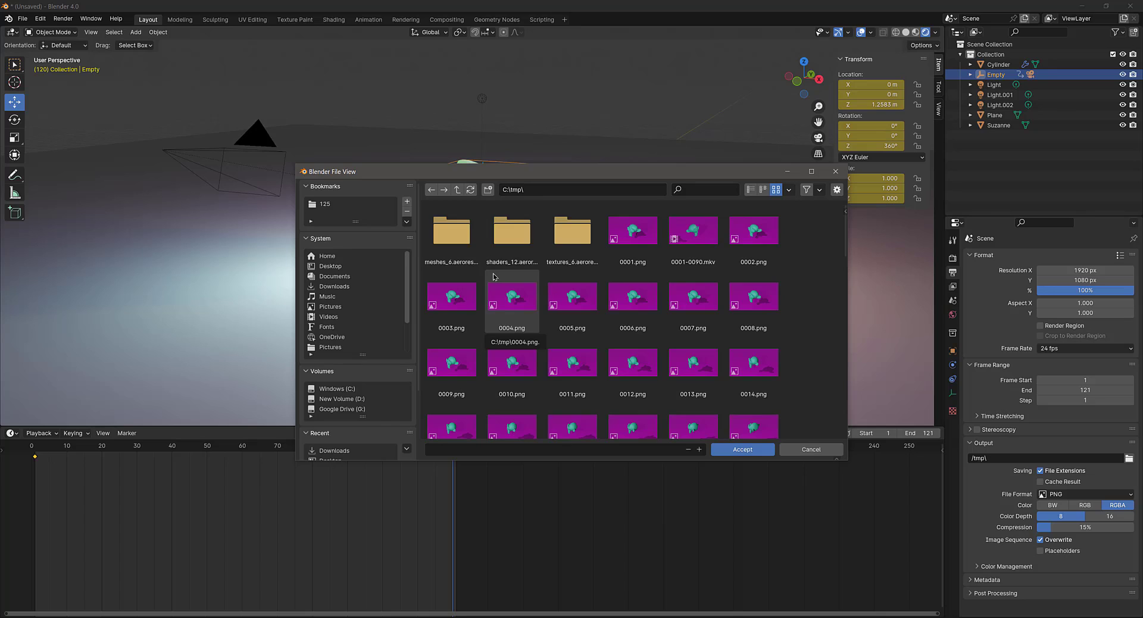
click(334, 286)
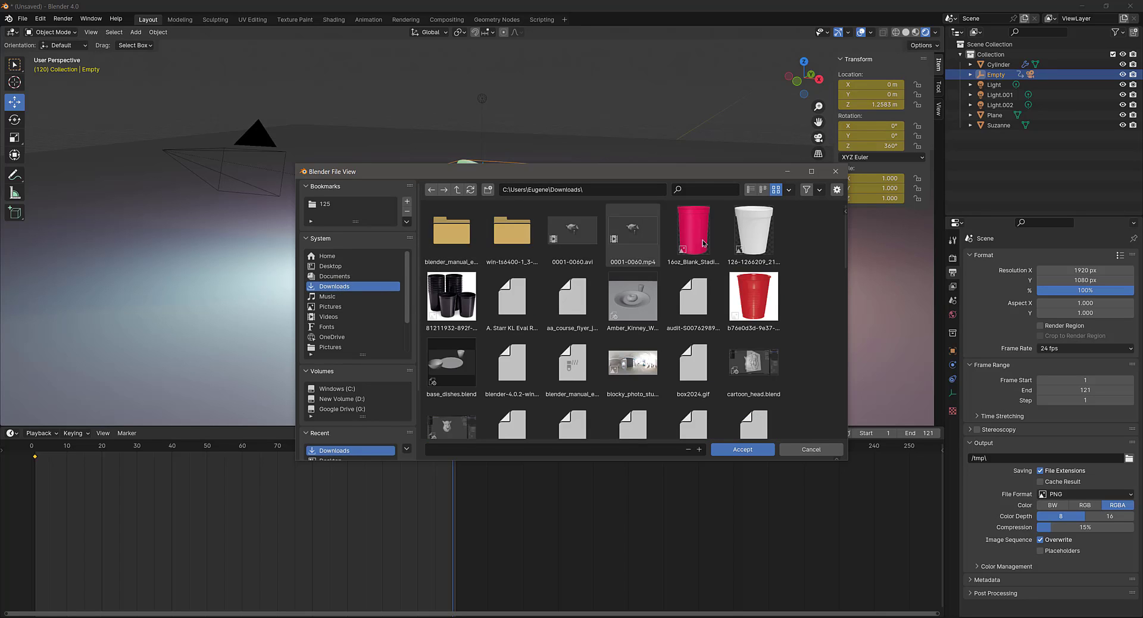
click(749, 454)
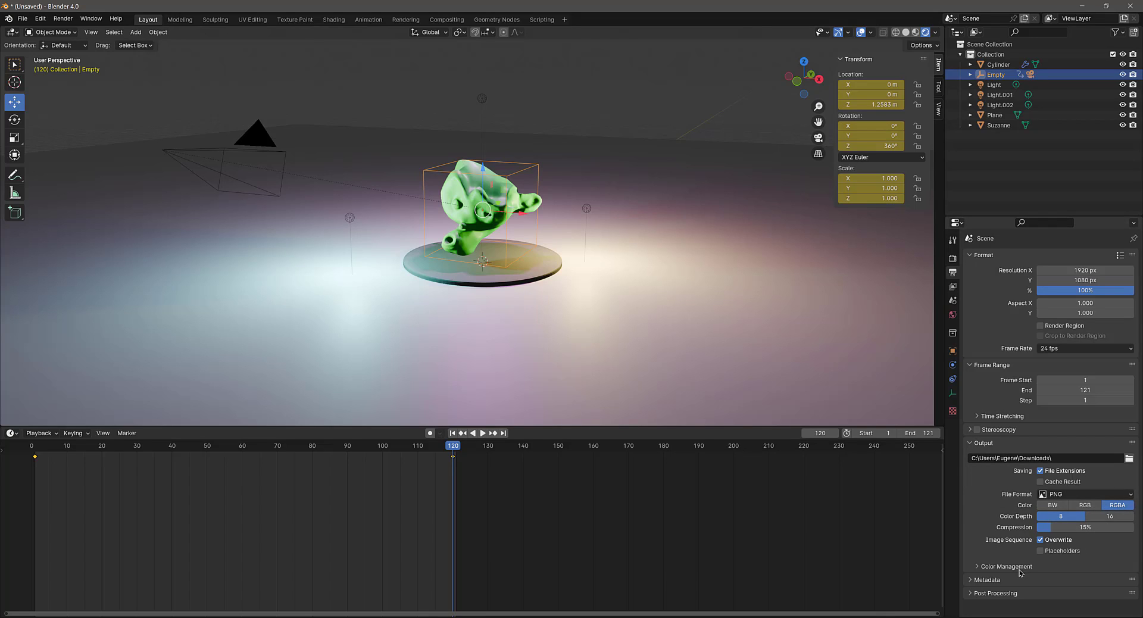
Set the output file format to FFmpeg Video with an MPEG-4 encoding container
click(1128, 495)
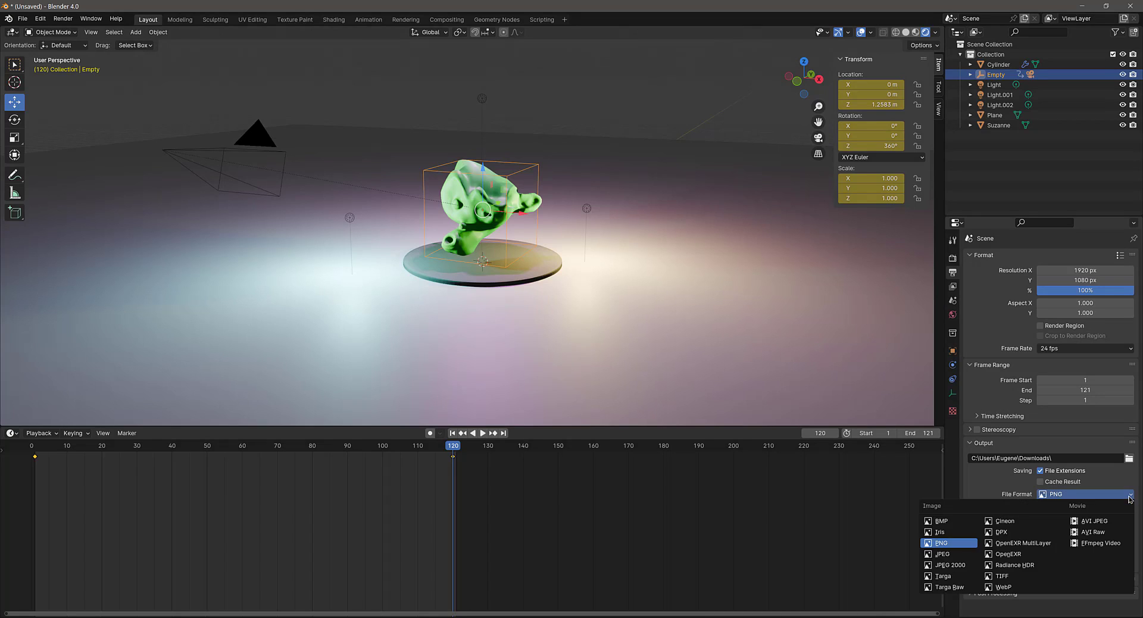
click(1096, 545)
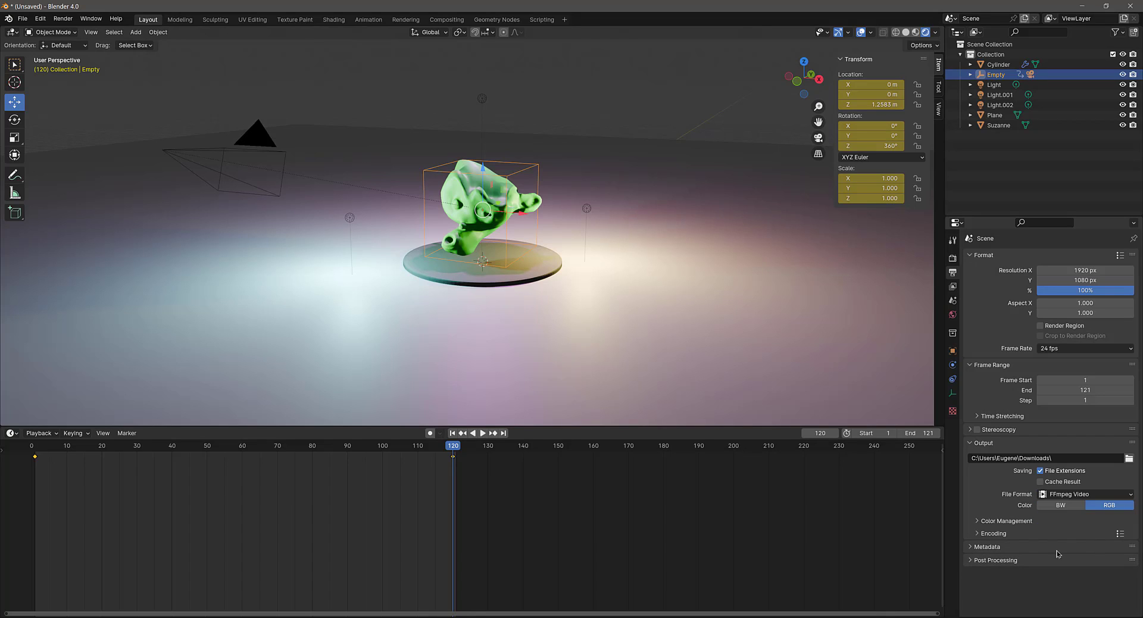
click(982, 533)
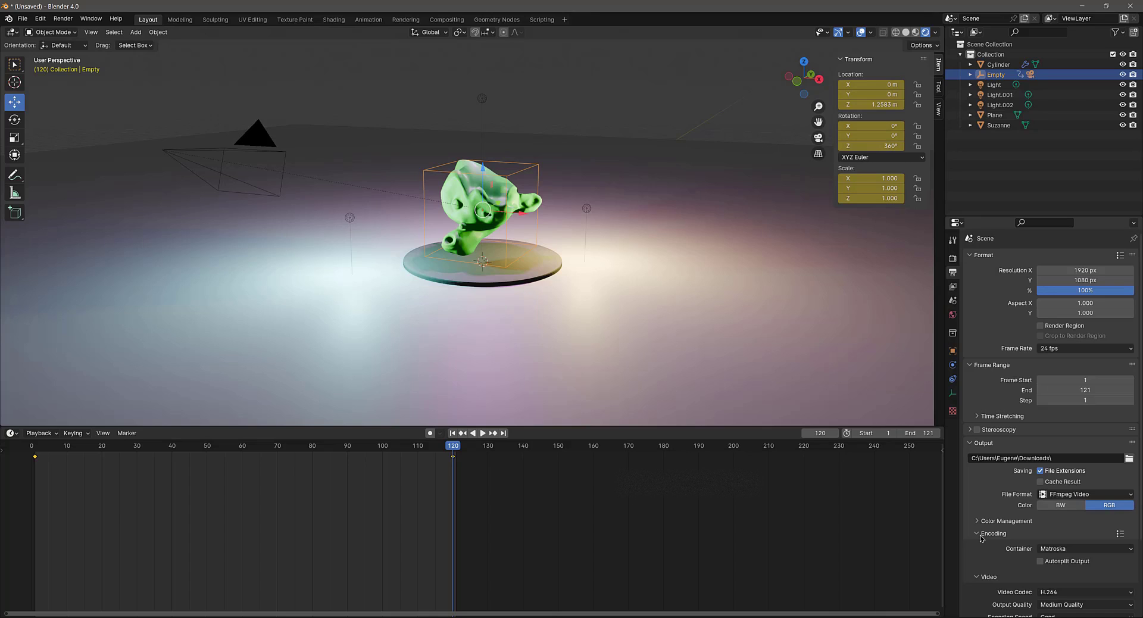
click(1086, 549)
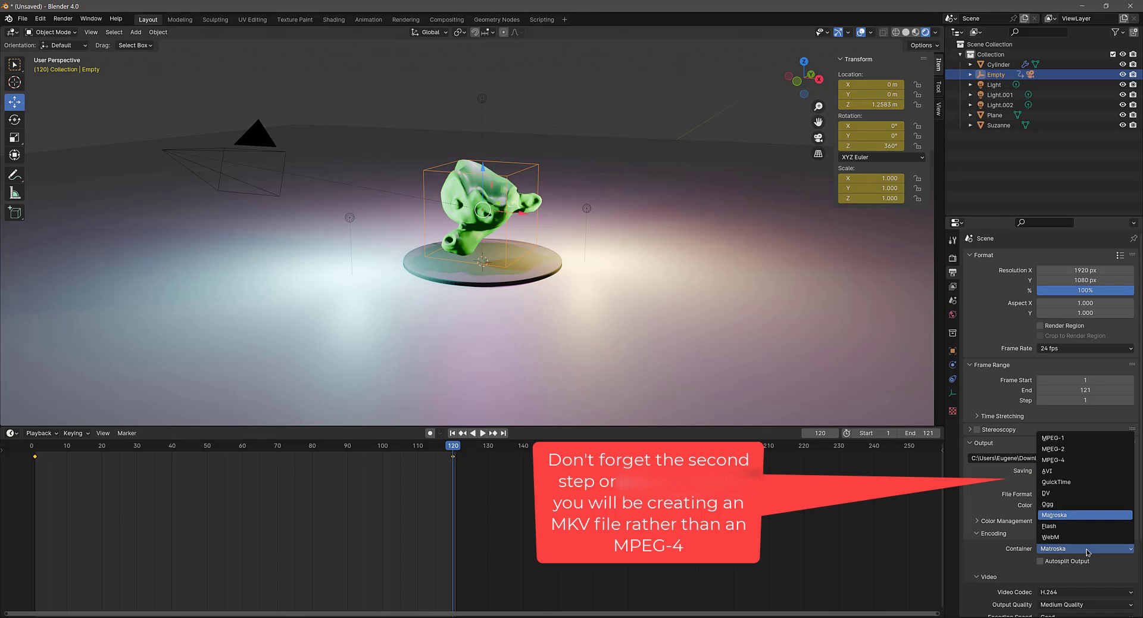
click(1082, 459)
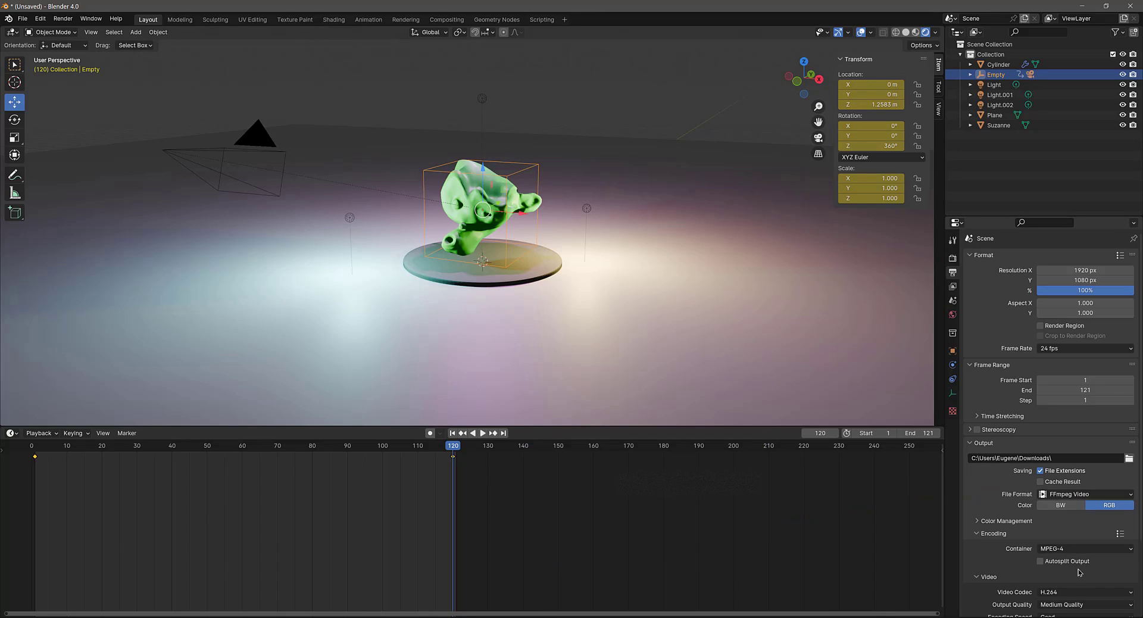
Set the video's output quality to Lowest Quality, keeping the encoding speed at Good, and render the animation
scroll(1080, 571, down, 2)
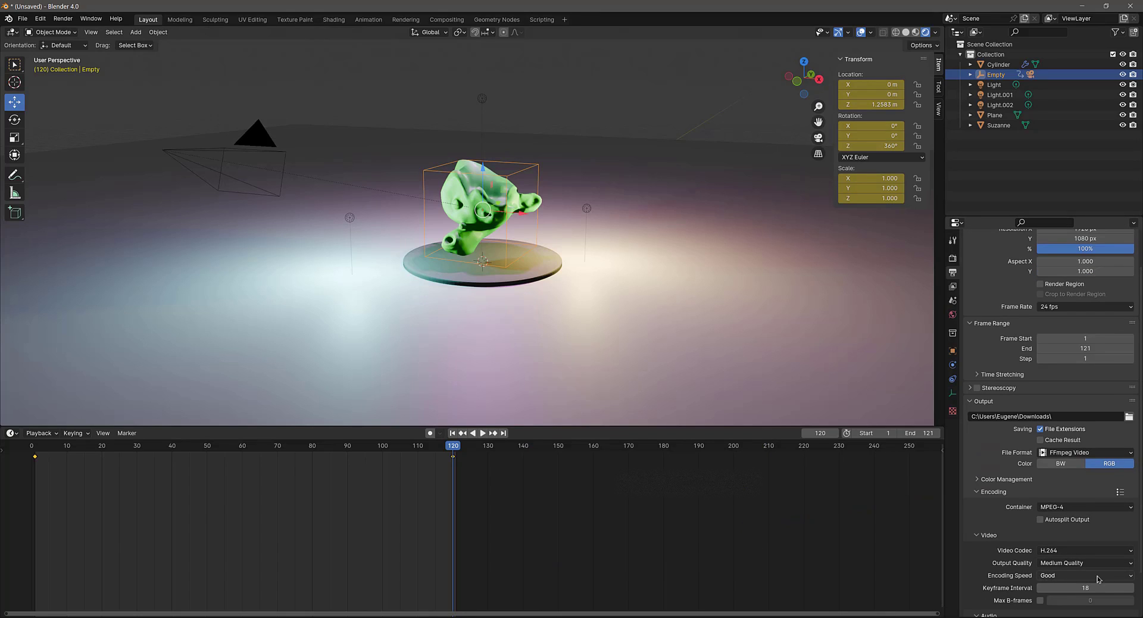
click(1128, 575)
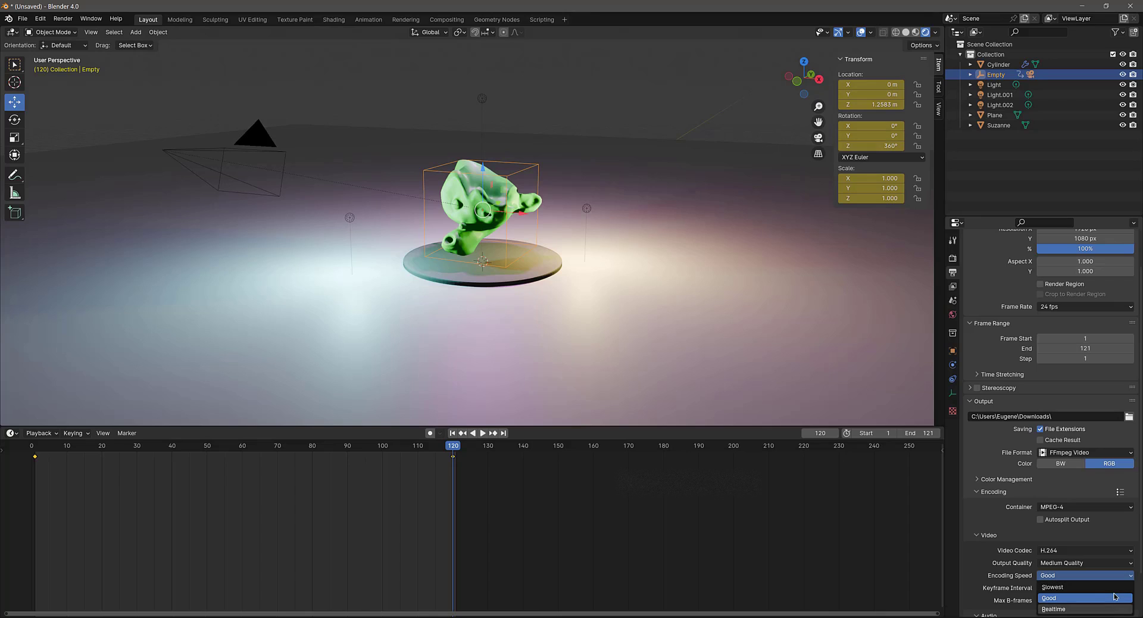
click(1101, 577)
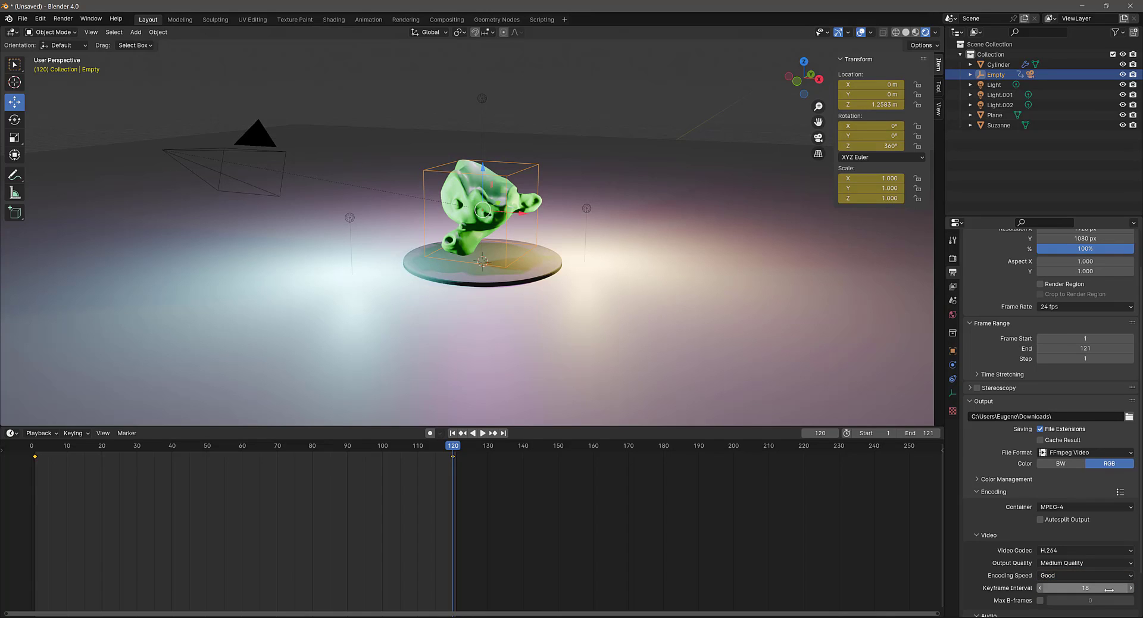
click(1129, 564)
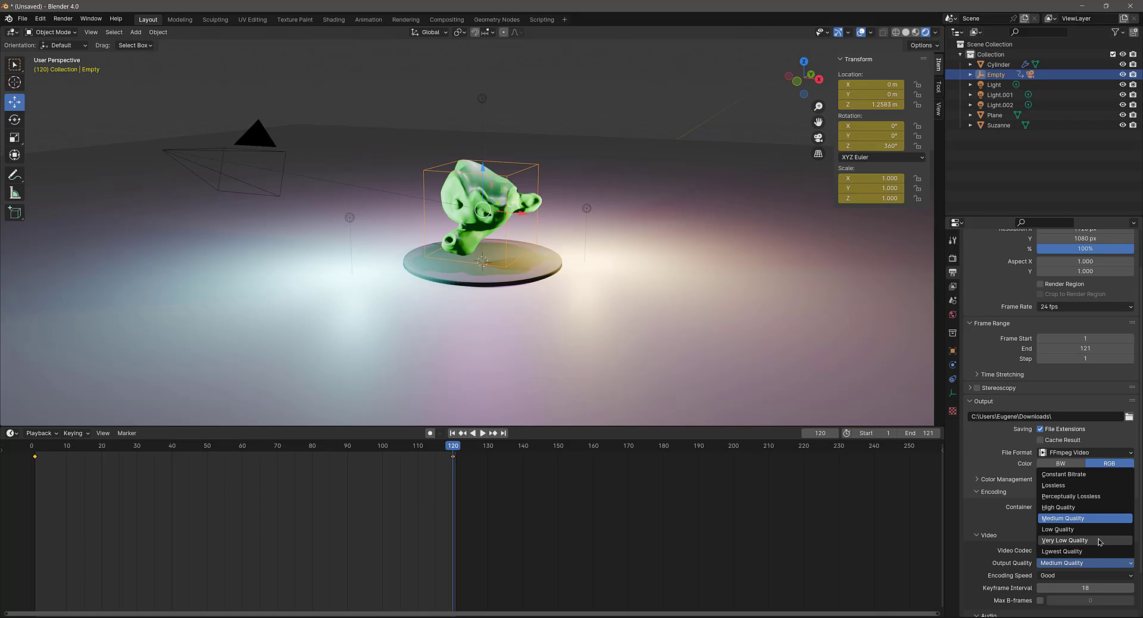
click(1102, 553)
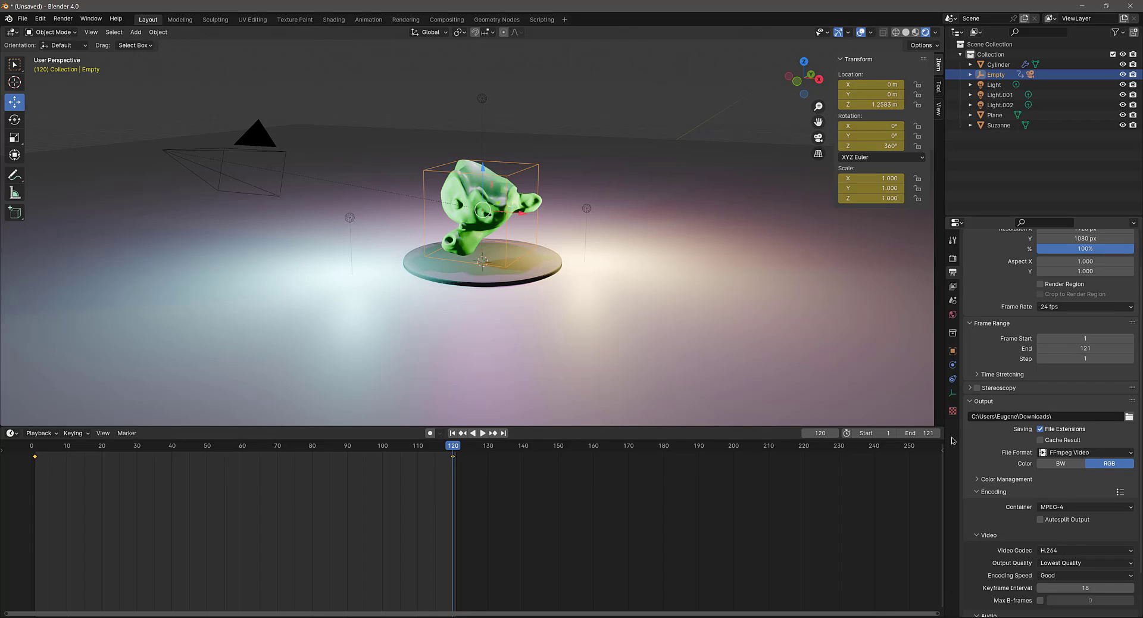
click(62, 18)
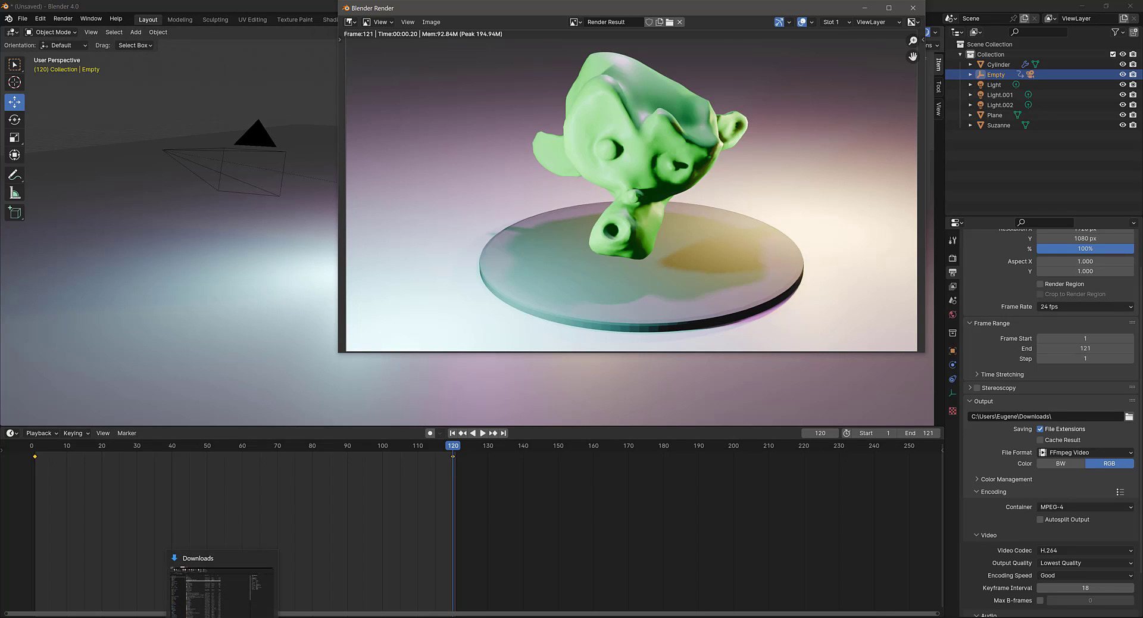
Play the rendered 0001-0121.mp4 from the Downloads folder in Media Player, then return to Blender's render window
click(231, 594)
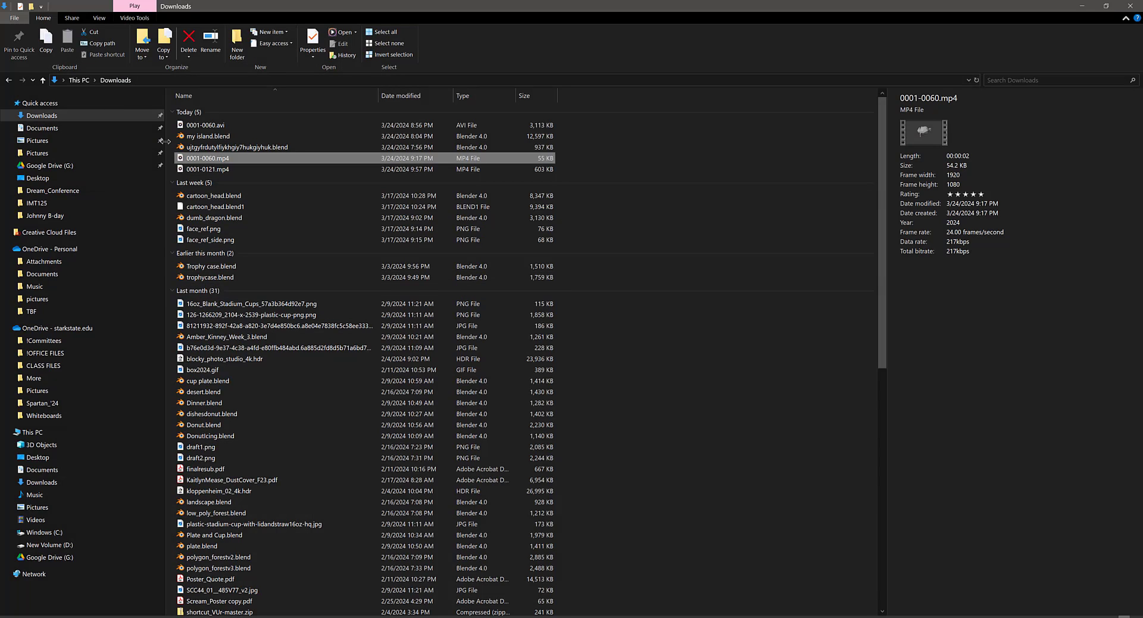
double_click(209, 170)
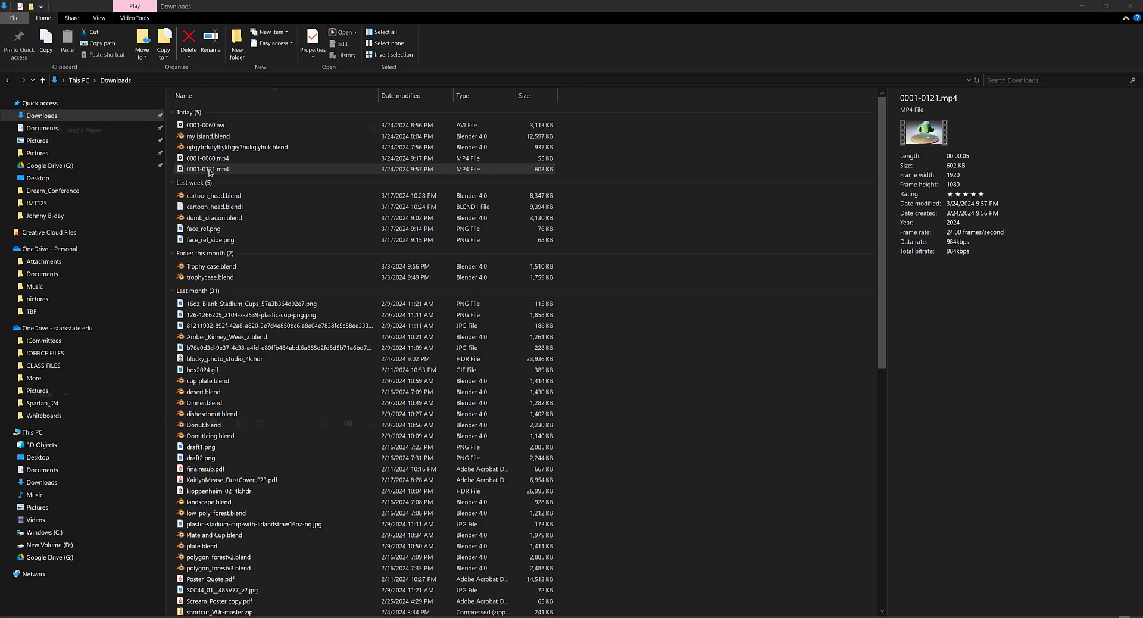
drag(263, 124, 516, 97)
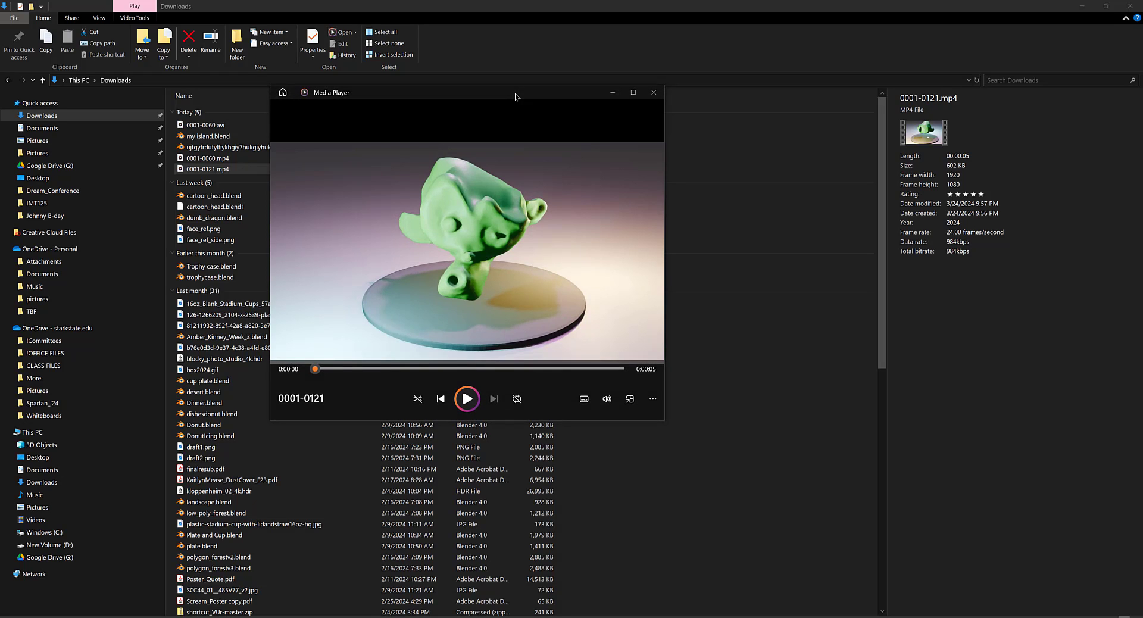
click(467, 399)
click(654, 92)
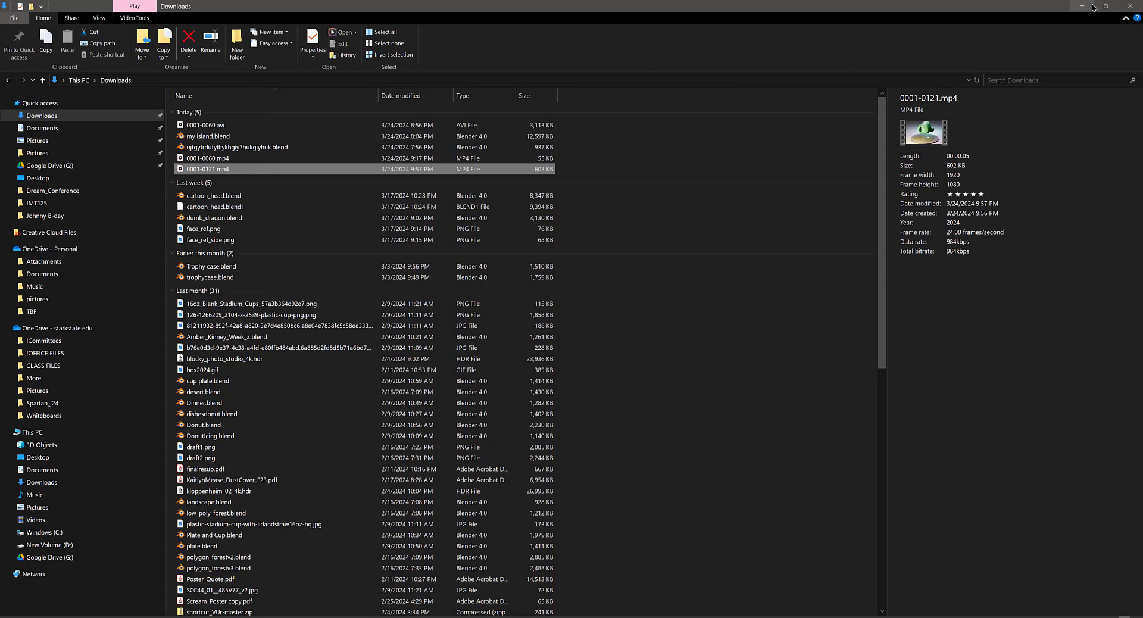
click(1084, 6)
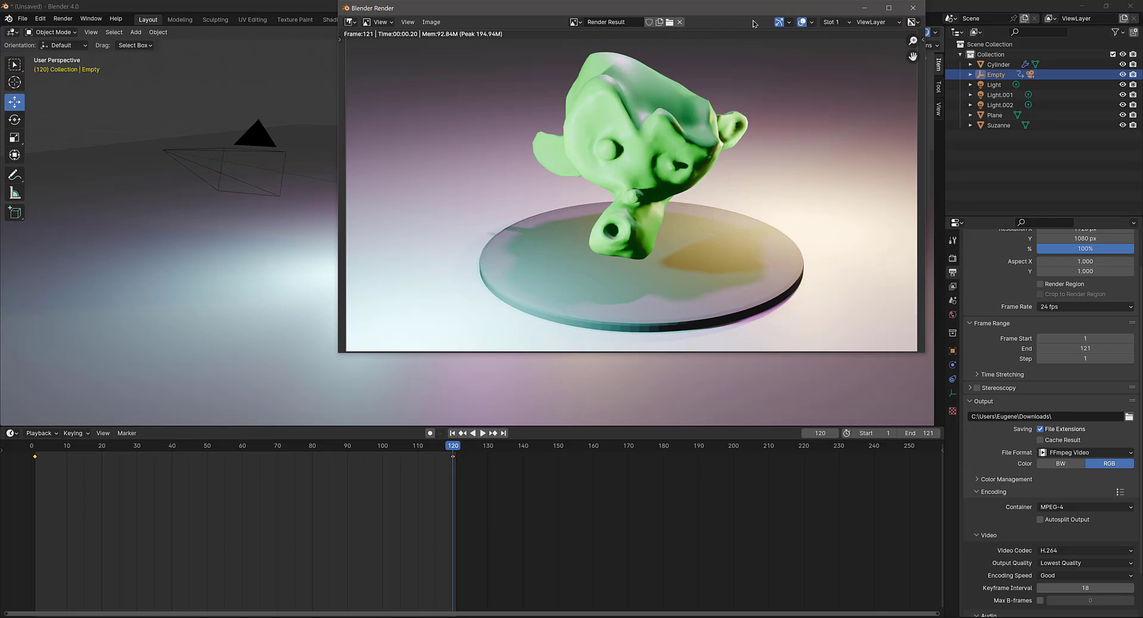
drag(747, 11, 610, 135)
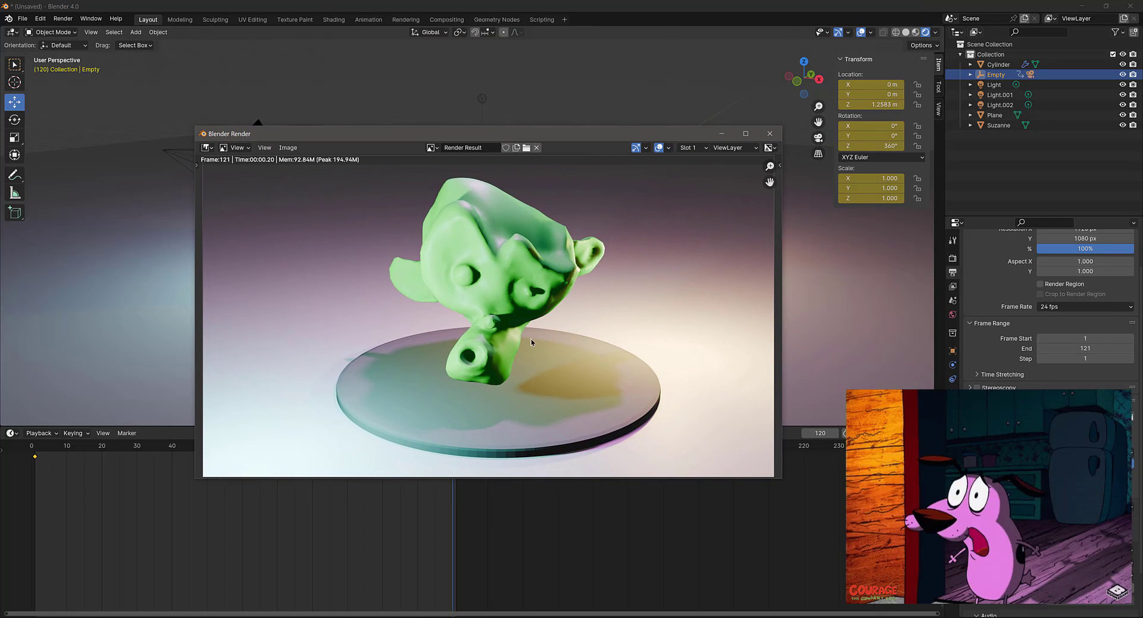